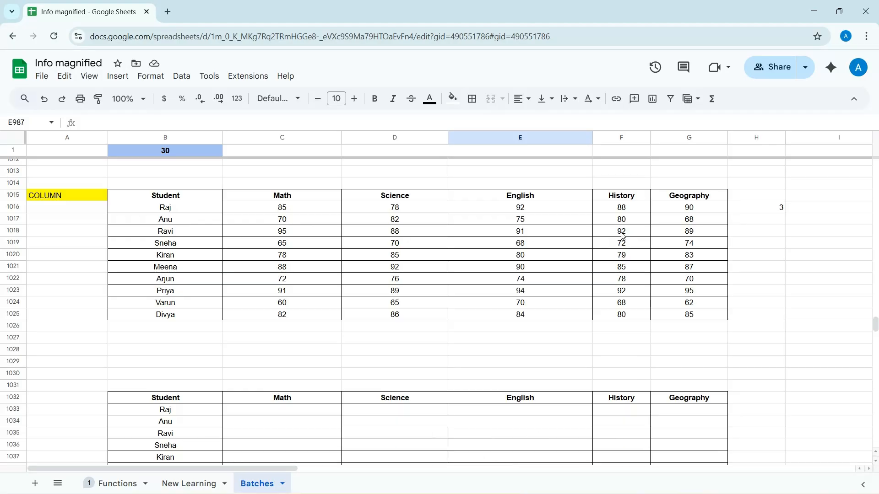
Enter the formula =COLUMN(C1020) in cell C1028 below the filled score table
left_click(262, 355)
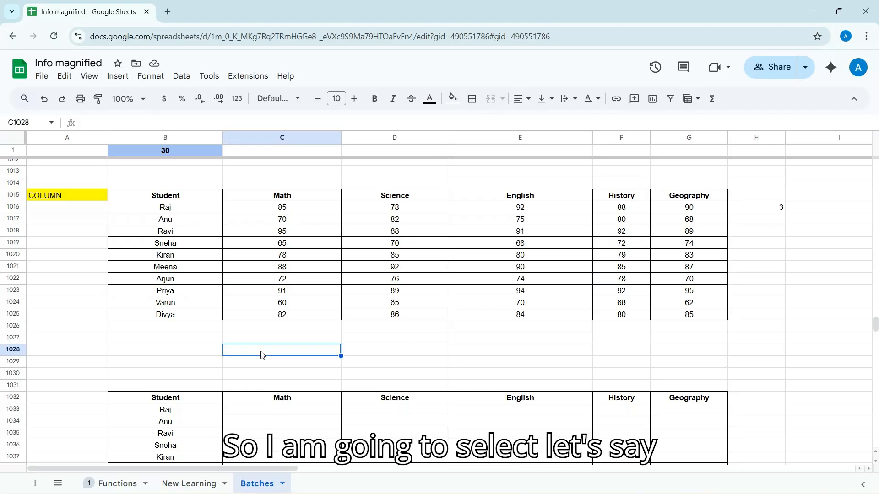
type("=")
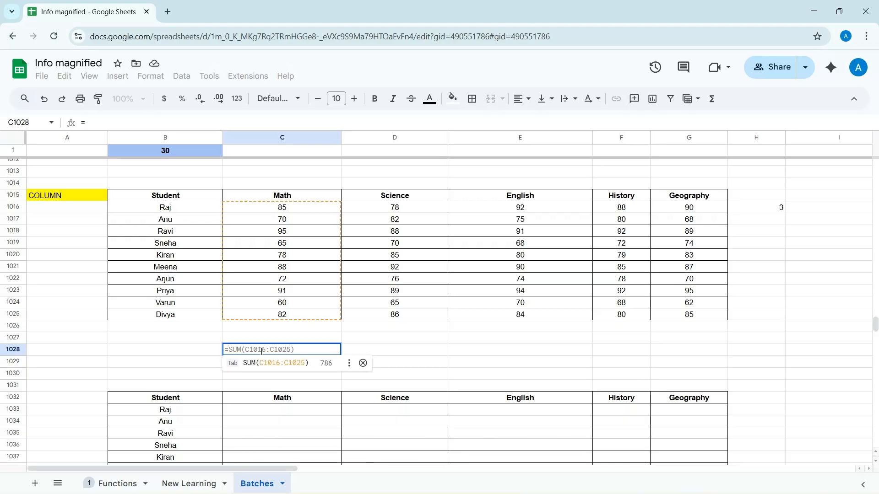
type("column")
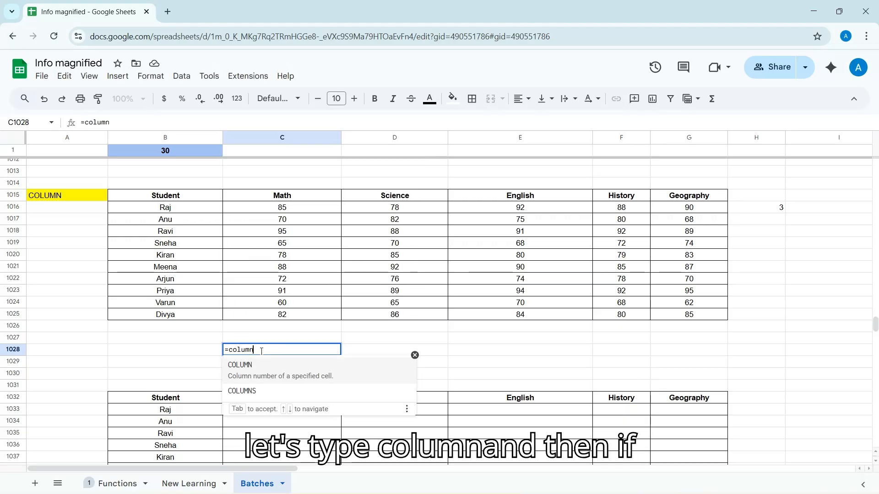
left_click(263, 384)
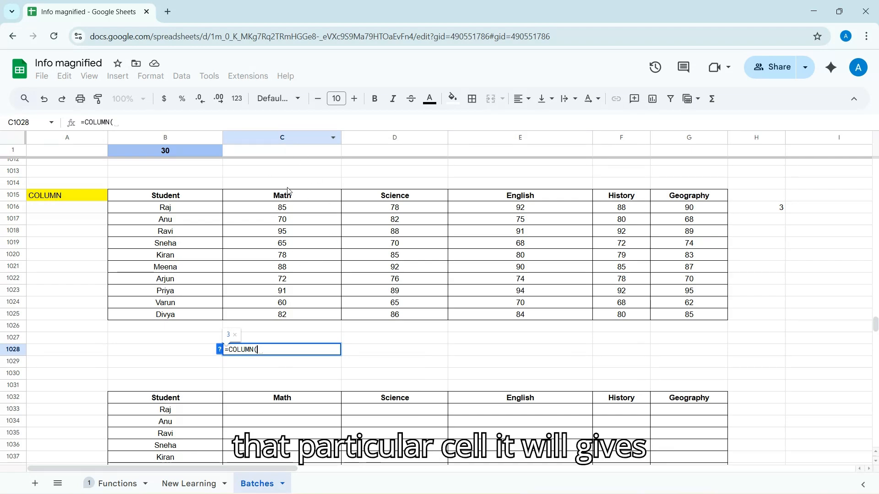
left_click(278, 258)
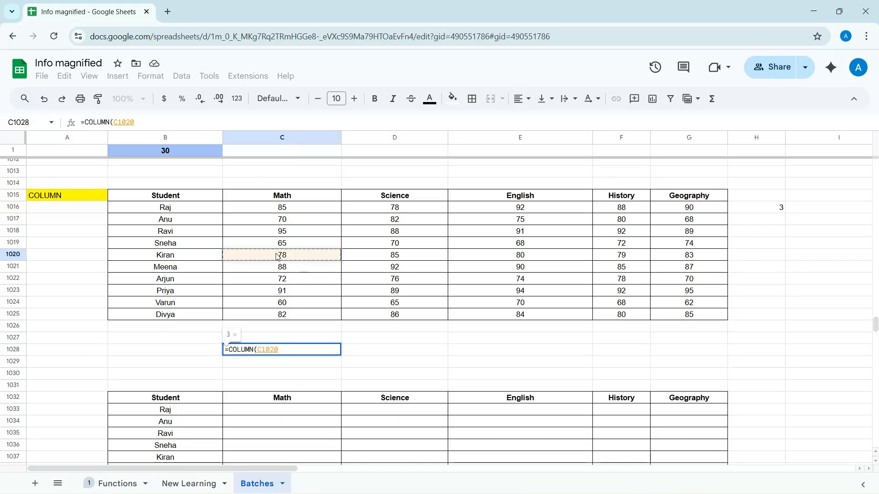
type(")")
key("Return")
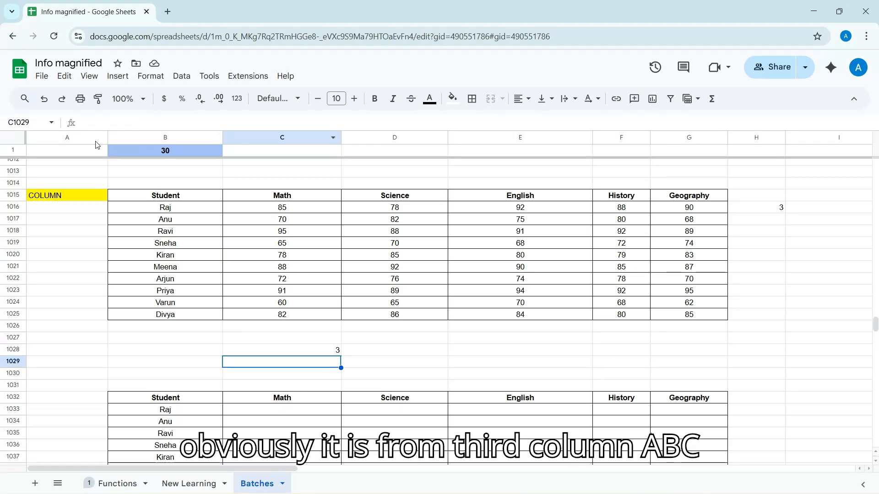
Copy the COLUMN formula from C1028 into D1028 and E1028
left_click(384, 350)
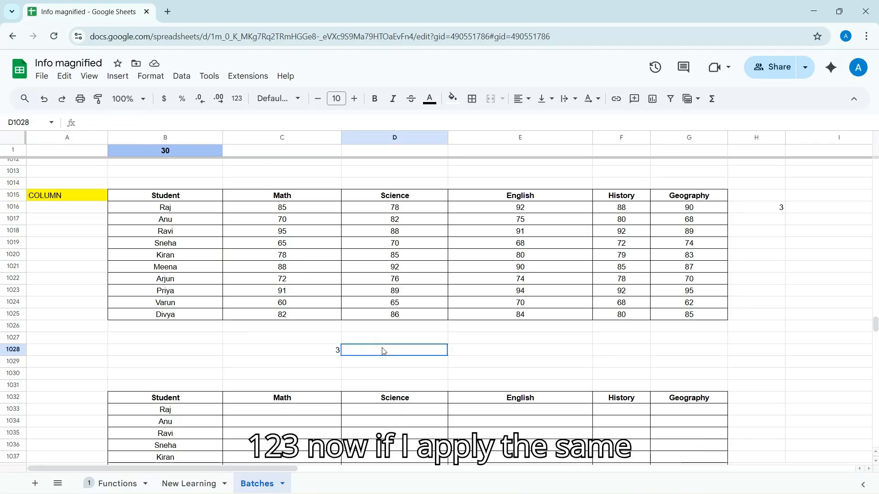
left_click(308, 351)
key("ctrl+c")
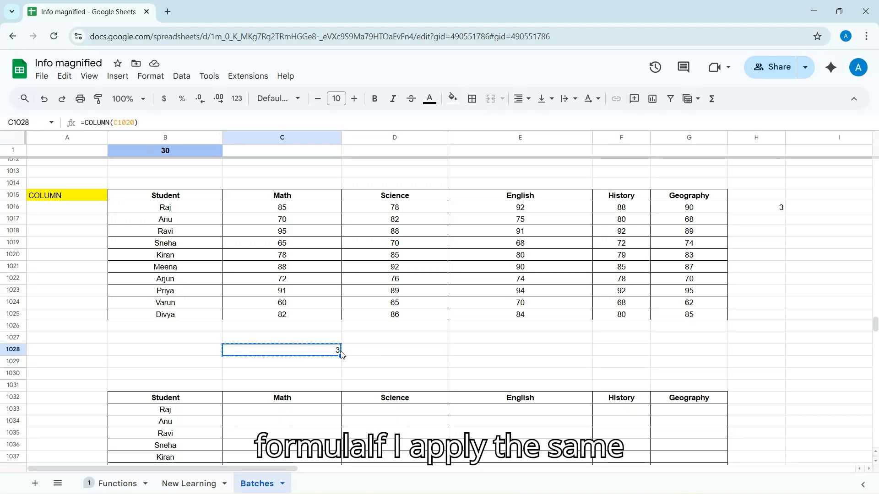
left_click(410, 355)
key("ctrl+v")
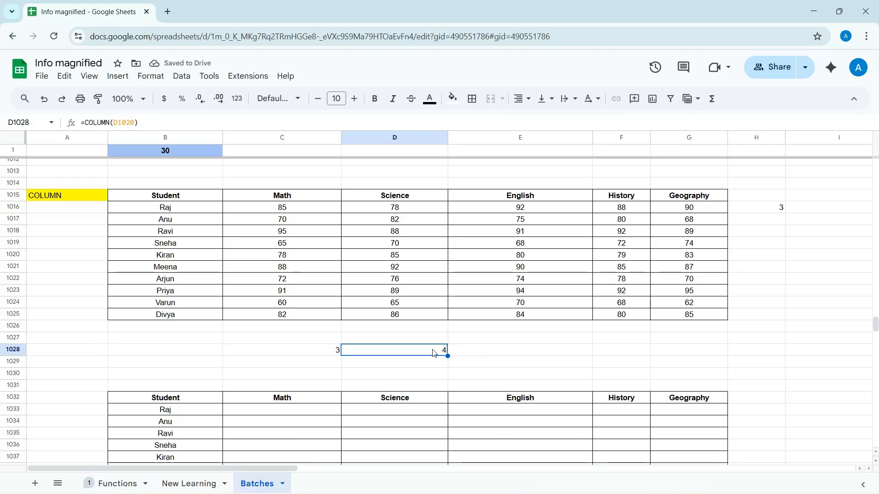
double_click(437, 351)
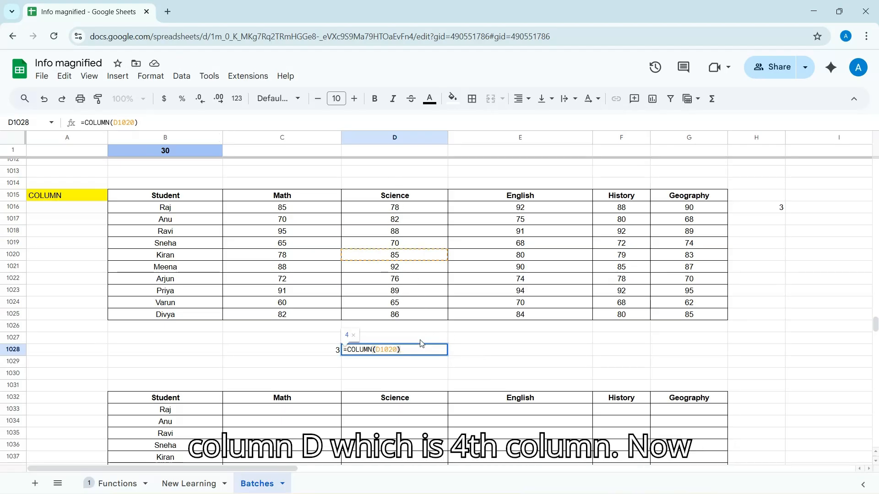
key("Tab")
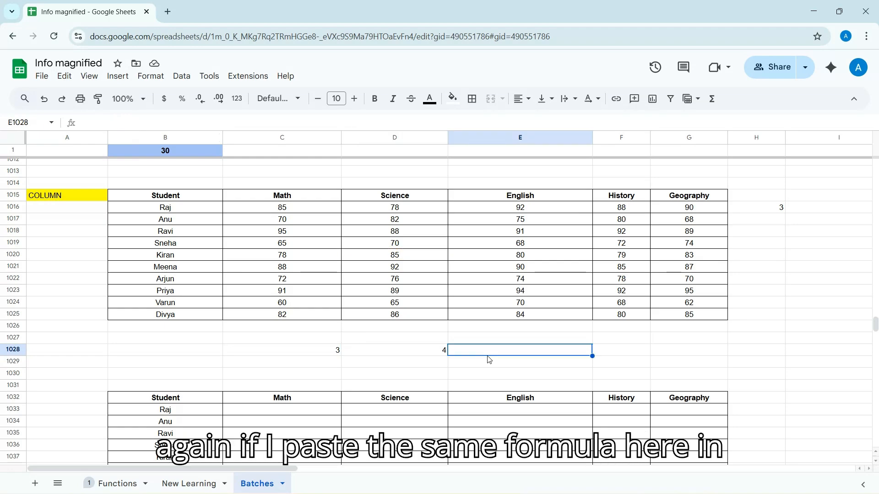
key("ctrl+v")
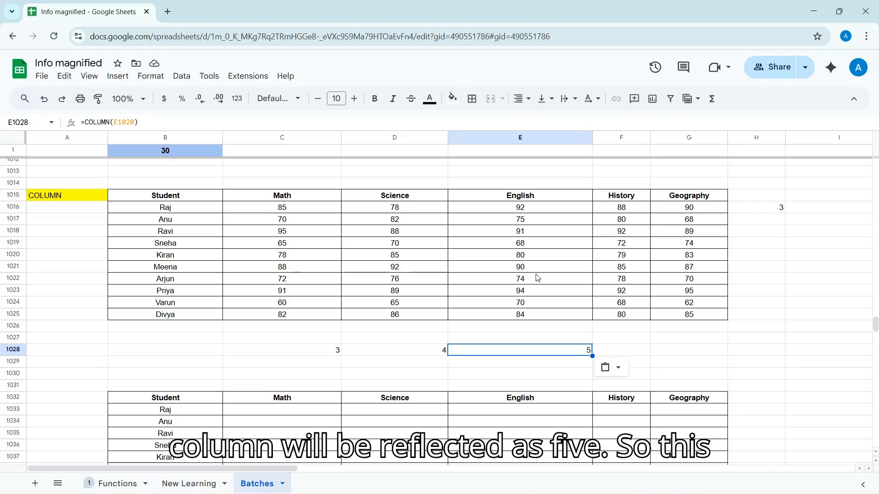
Compare the filled score table with the blank student table beneath it, checking the student and subject headings
scroll(536, 286, "down", 1)
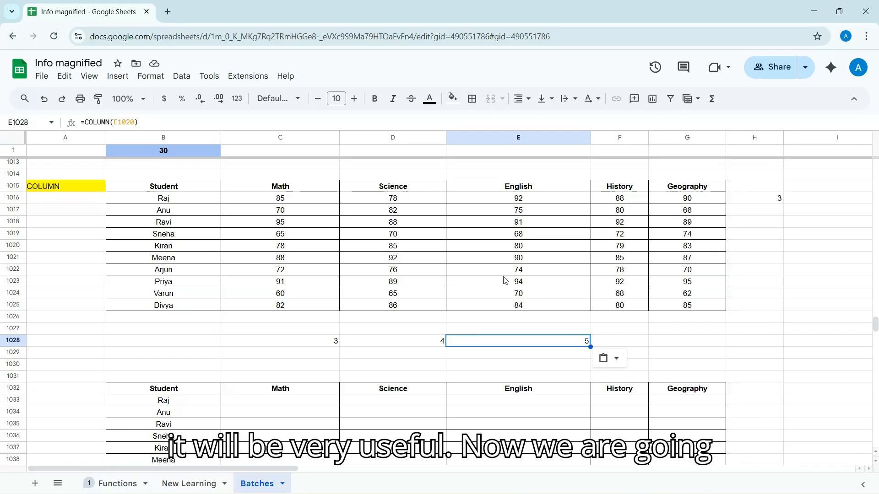
scroll(504, 281, "down", 1)
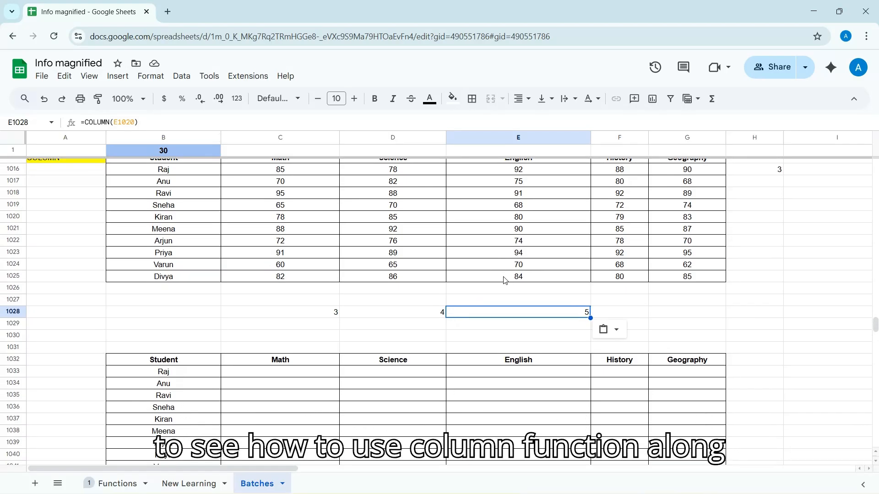
scroll(505, 280, "up", 1)
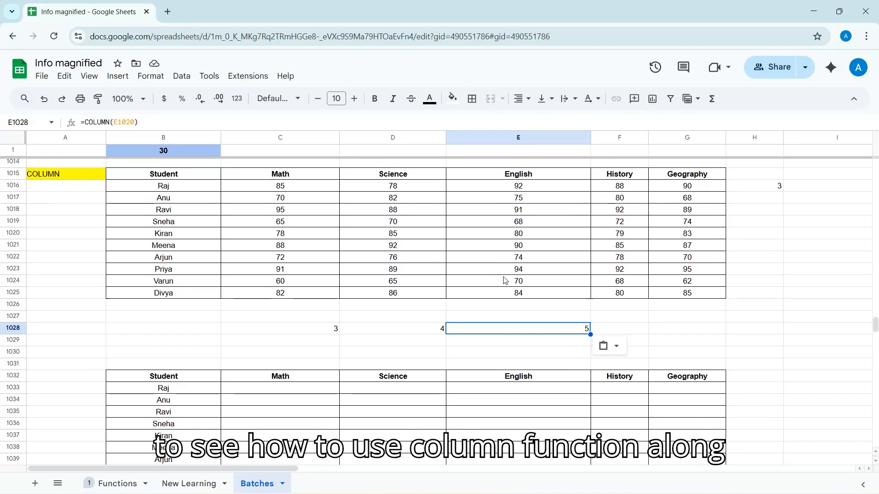
scroll(342, 365, "down", 2)
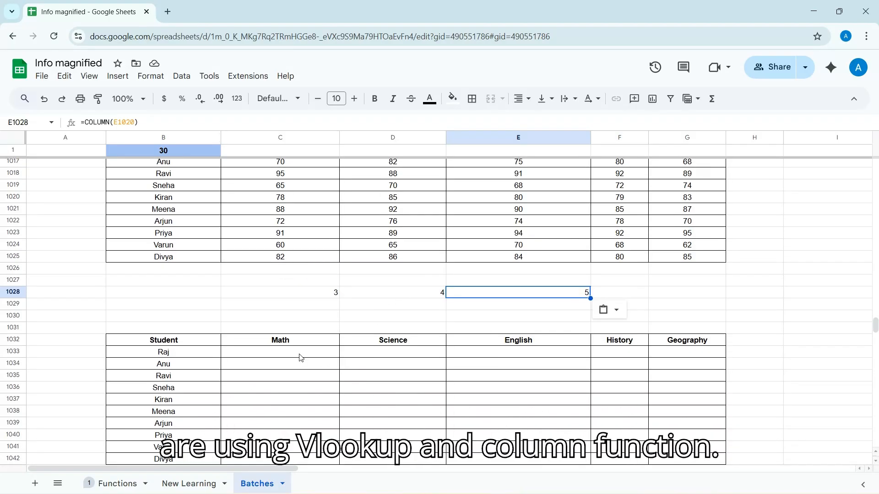
scroll(274, 361, "down", 2)
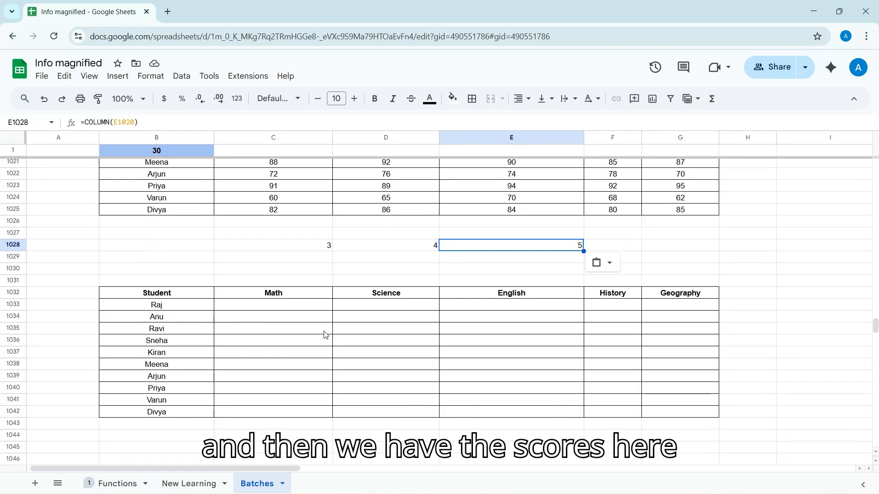
scroll(461, 342, "up", 2)
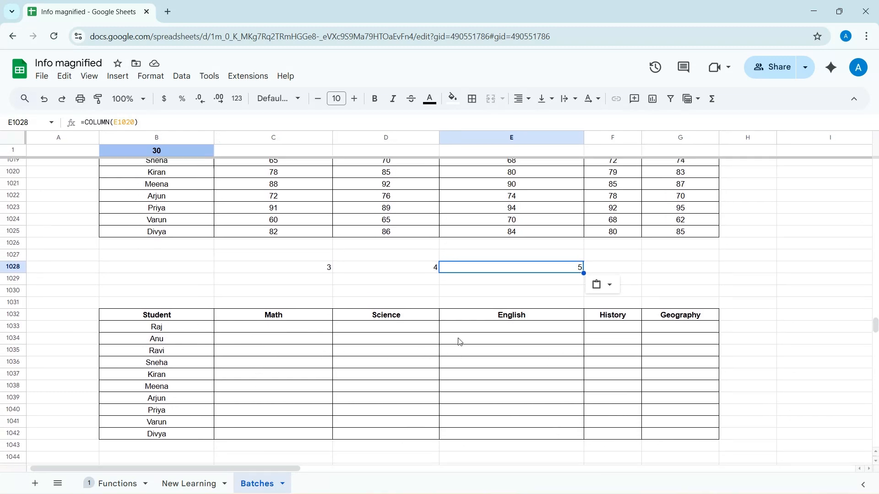
scroll(393, 385, "down", 3)
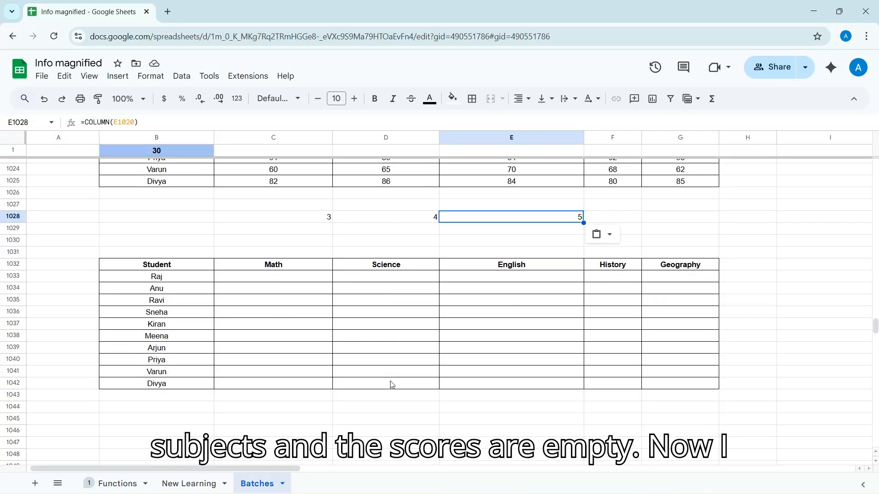
scroll(280, 234, "up", 4)
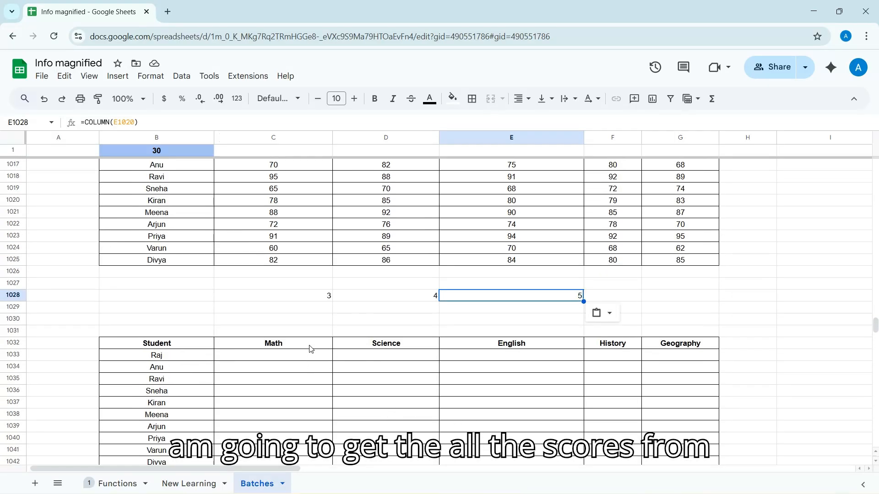
scroll(281, 238, "down", 3)
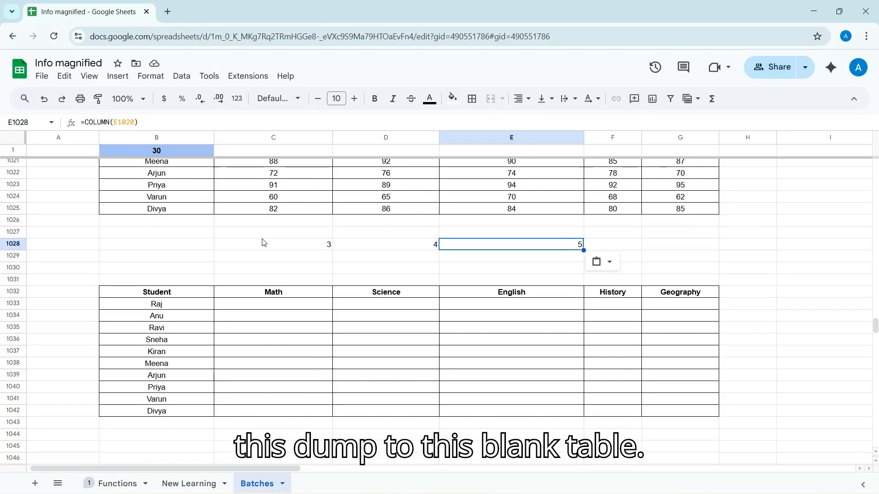
Begin a VLOOKUP formula in C1033 with B1033 as the search key and B1015:G1025 as the lookup range
left_click(269, 303)
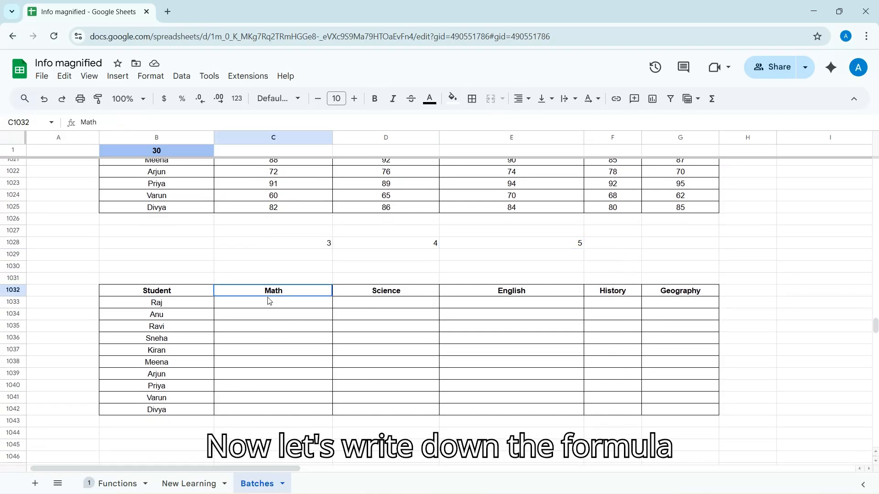
type("=vlook")
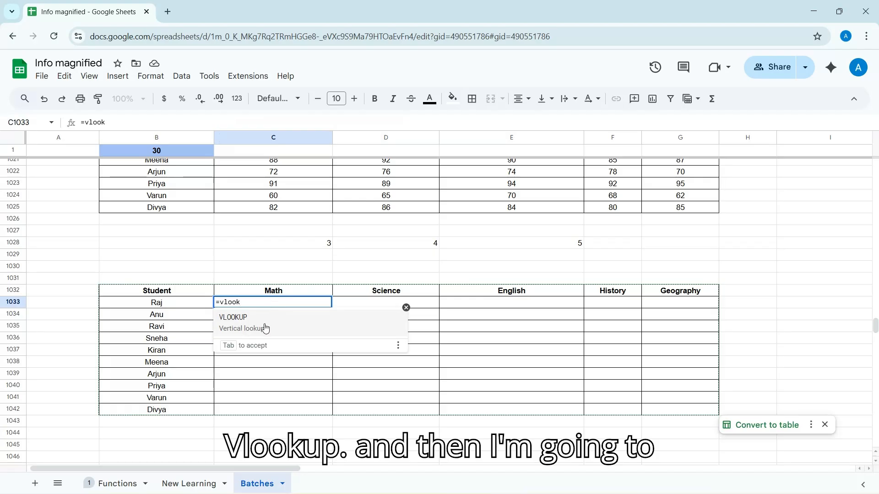
left_click(266, 328)
left_click(168, 304)
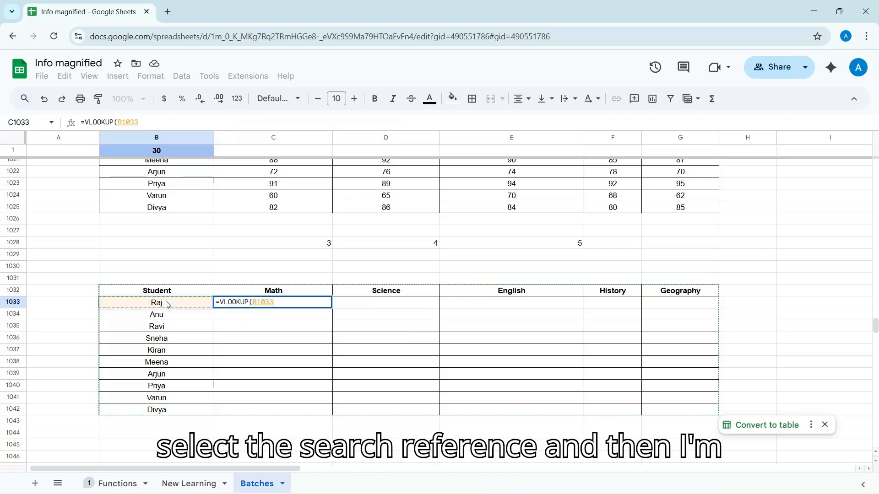
type(",")
scroll(128, 238, "up", 3)
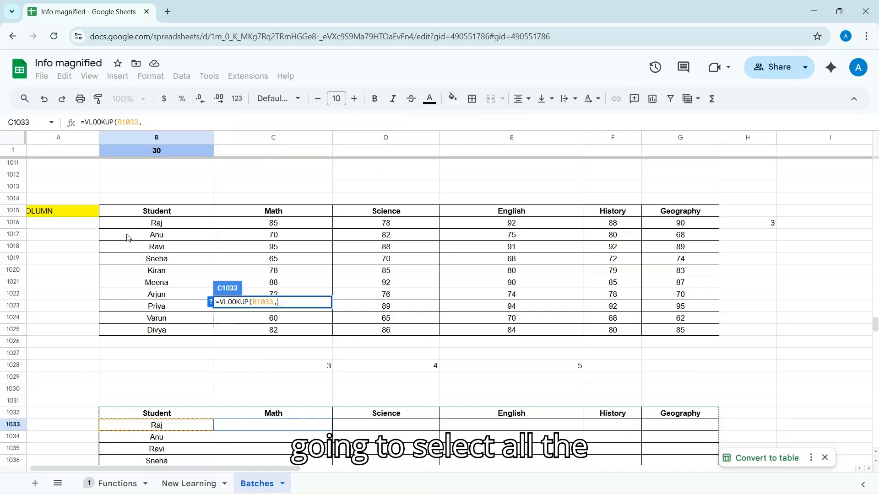
left_click_drag(126, 213, 479, 324)
key("shift+Right")
key("shift+Down")
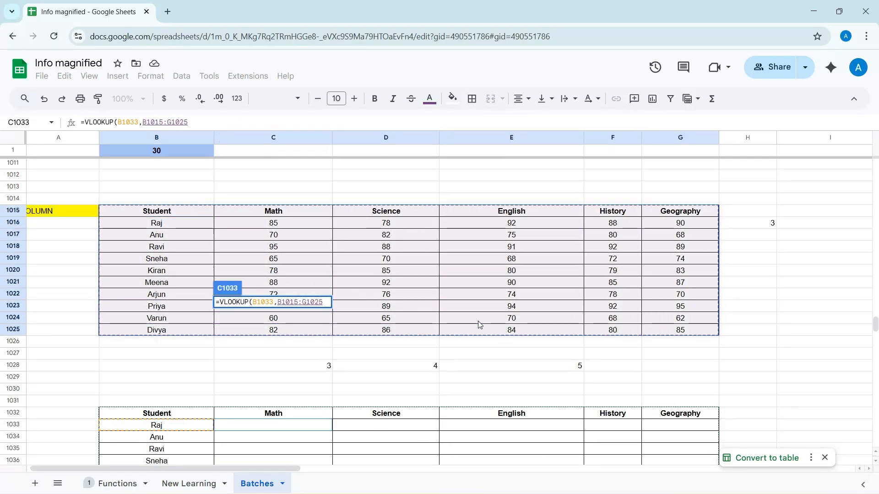
type(",")
scroll(487, 357, "down", 1)
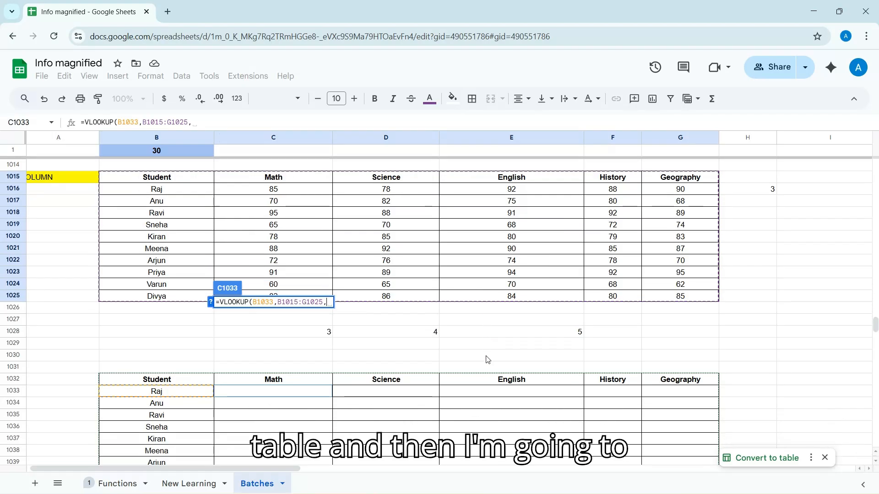
scroll(486, 359, "down", 1)
scroll(478, 325, "up", 1)
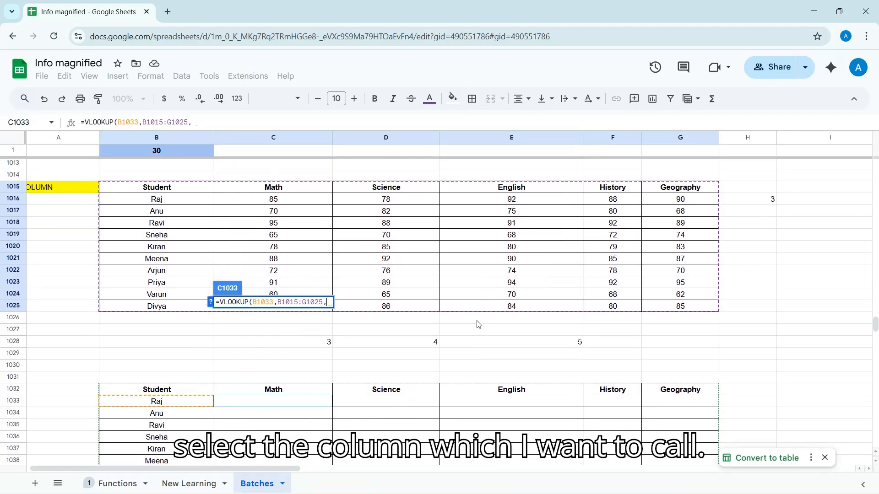
scroll(477, 324, "up", 1)
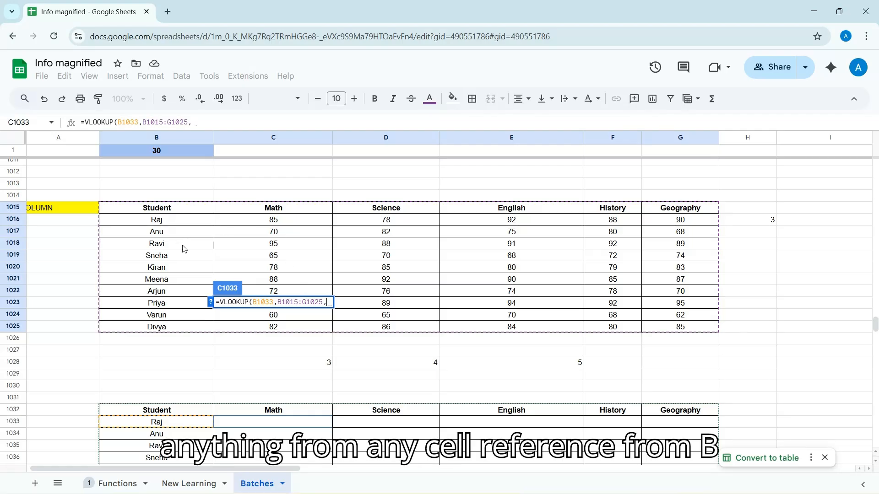
left_click(169, 249)
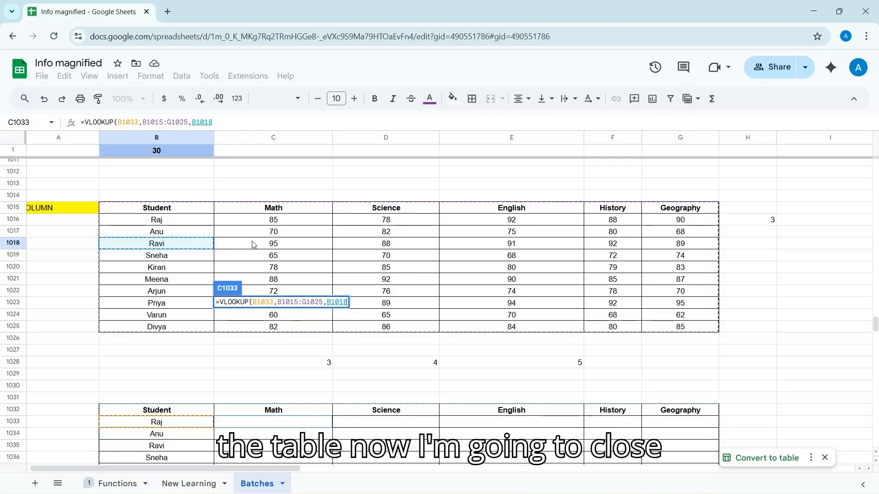
type(",")
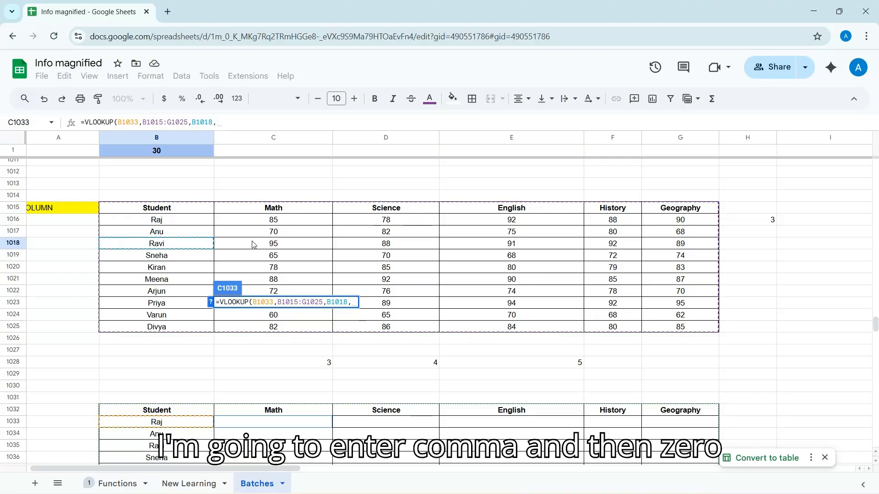
type("0)")
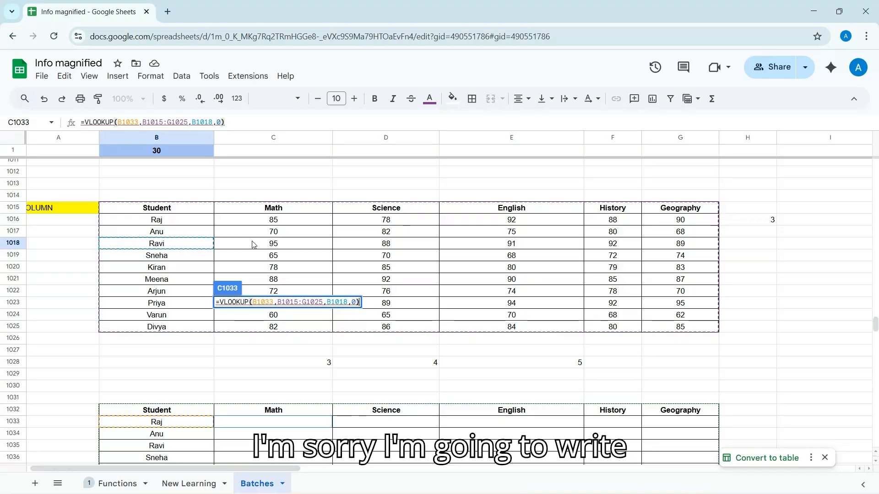
key("BackSpace")
key("BackSpace")
key("BackSpace")
key("BackSpace")
key("BackSpace")
key("BackSpace")
key("BackSpace")
key("BackSpace")
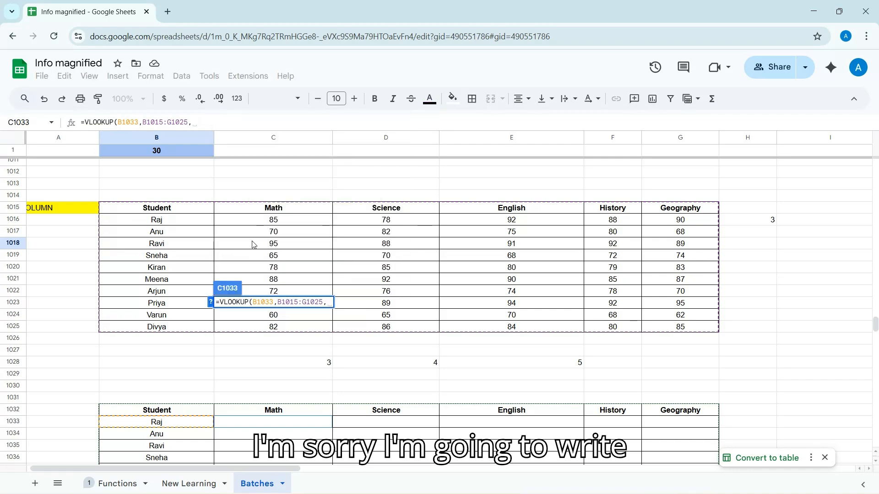
Complete the VLOOKUP formula in C1033 with COLUMN(B1018) as the column index and 0 for exact match, declining the suggested autofill
type("Column")
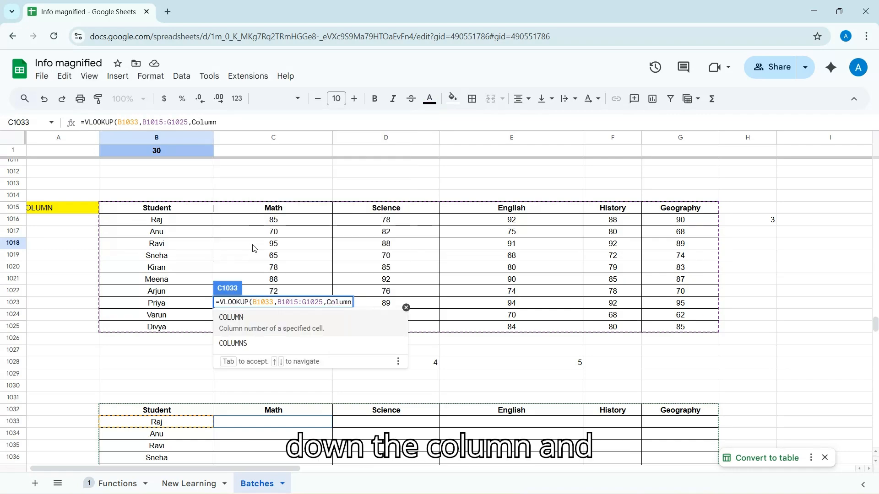
left_click(275, 320)
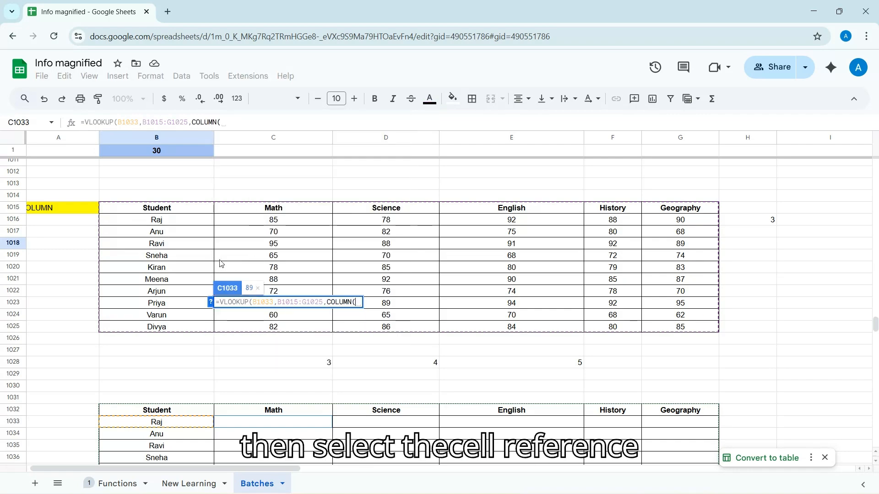
left_click(157, 247)
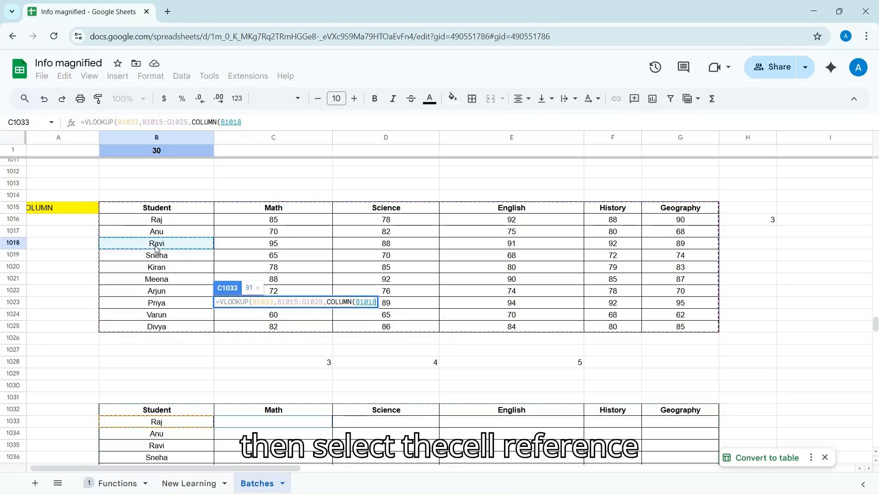
type(")")
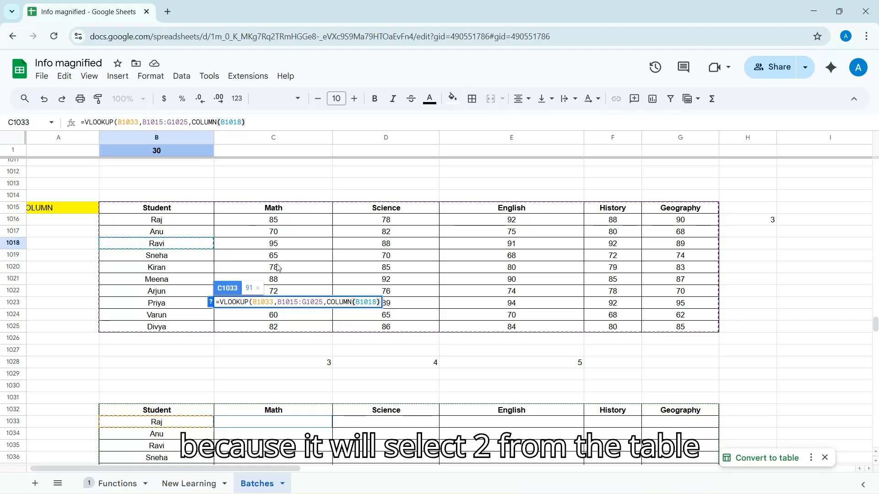
type(",")
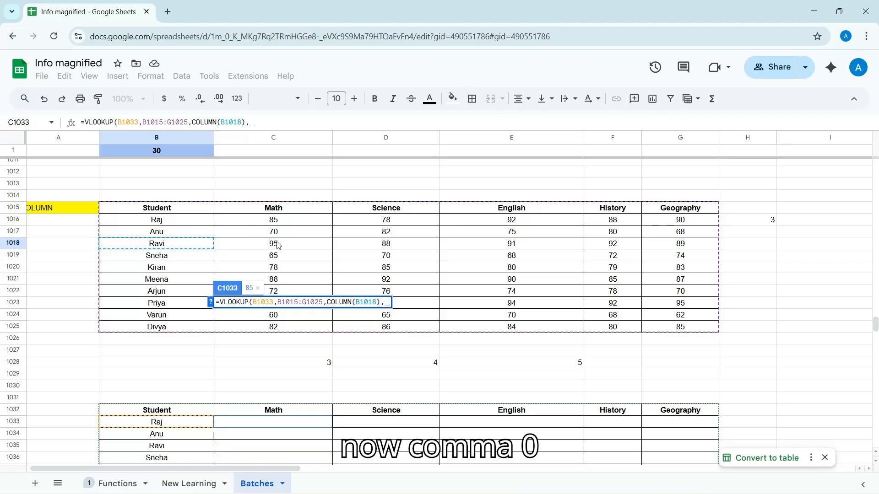
type("0)")
key("Return")
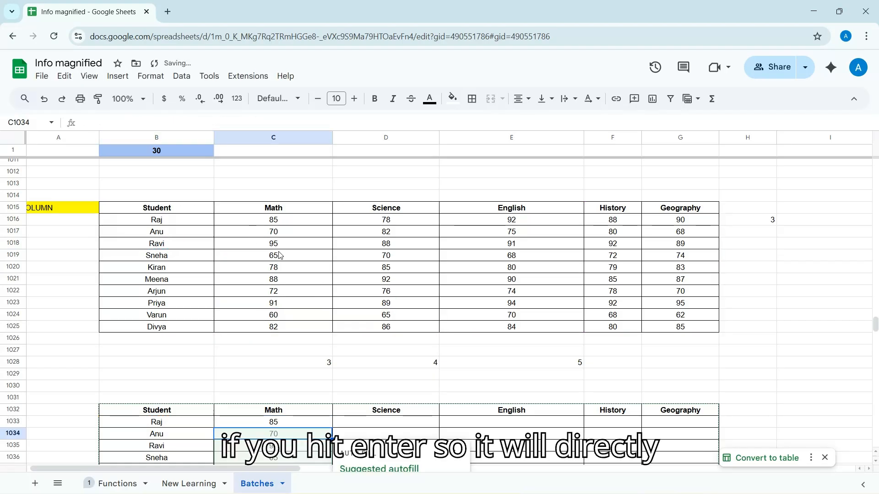
scroll(321, 266, "down", 3)
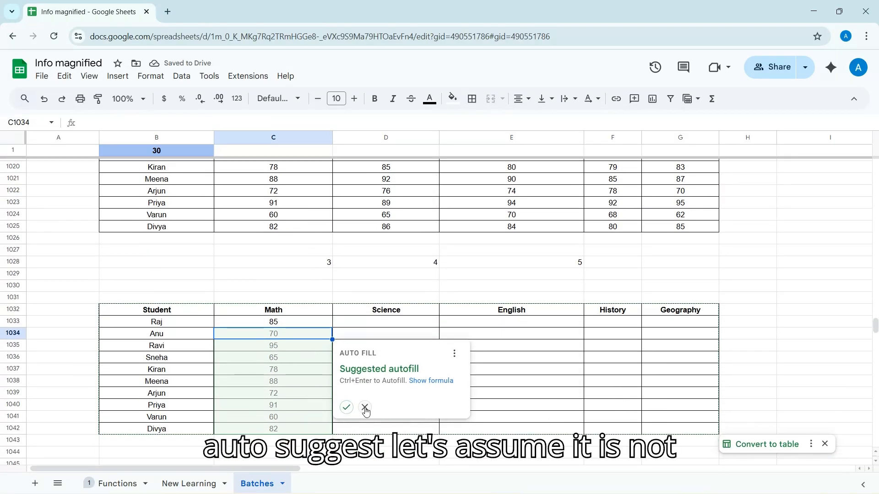
left_click(365, 406)
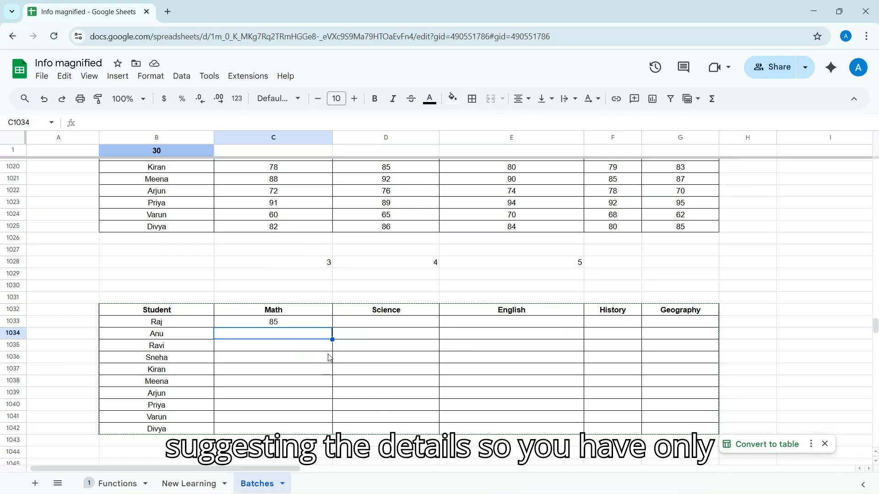
Copy the VLOOKUP formula from C1033 across the first student row to G1033
scroll(276, 324, "up", 3)
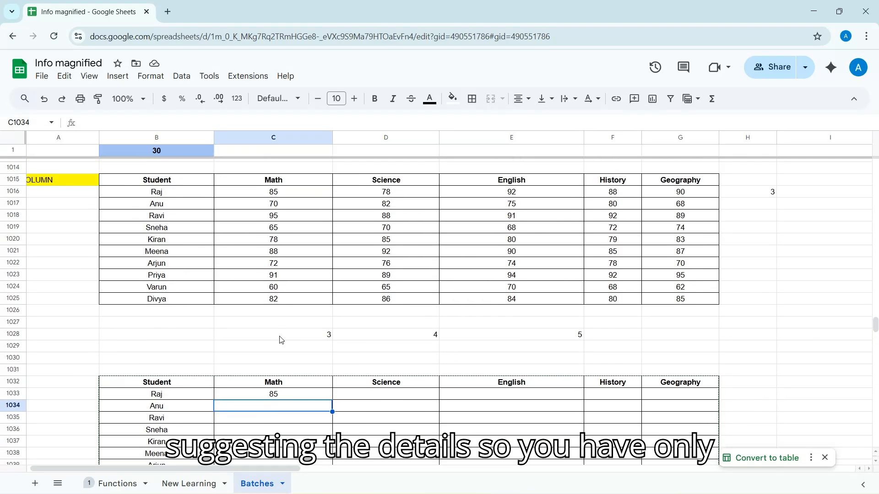
double_click(284, 399)
left_click(316, 419)
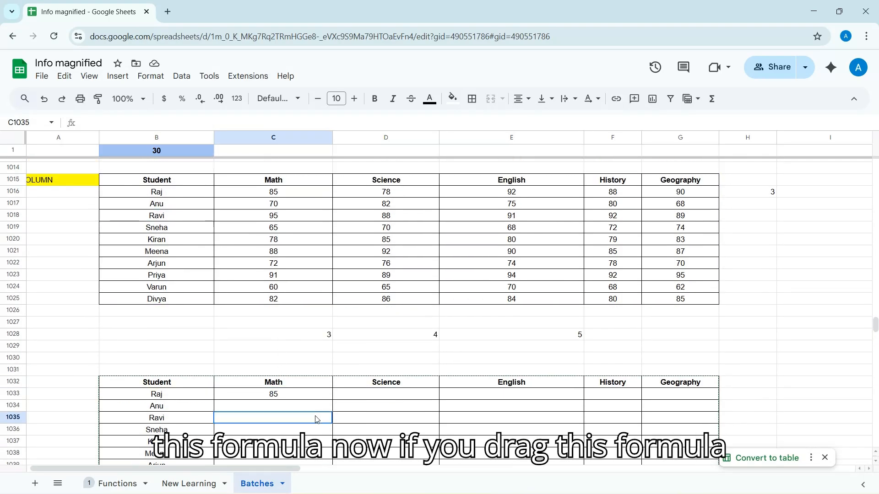
left_click(287, 399)
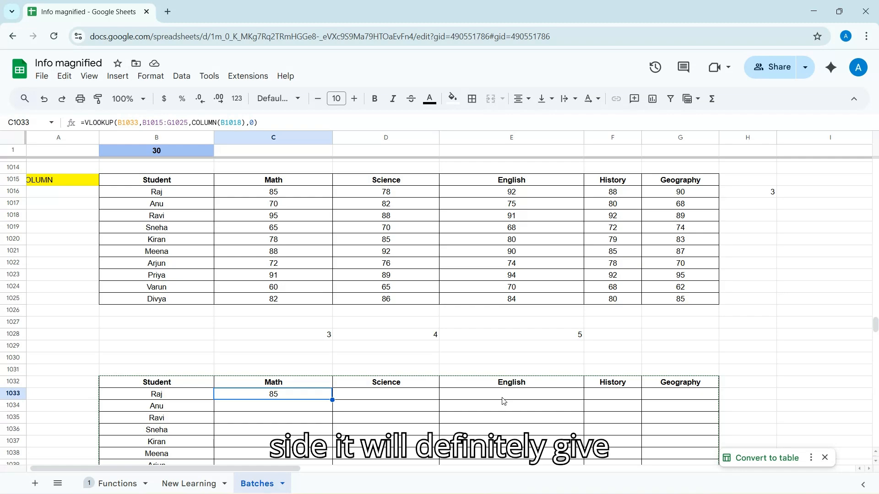
left_click_drag(344, 400, 688, 402)
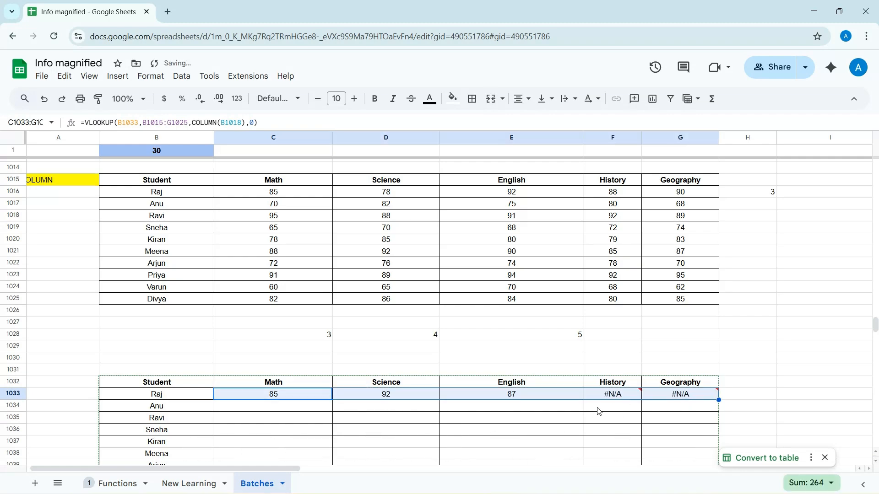
Compare the formulas in C1033 and D1033, checking how the search key, lookup range and COLUMN references shift
double_click(316, 397)
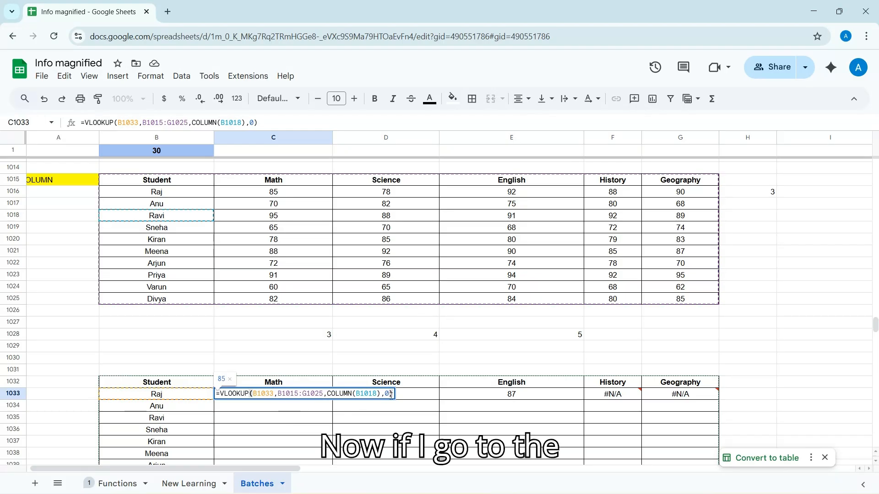
left_click(379, 407)
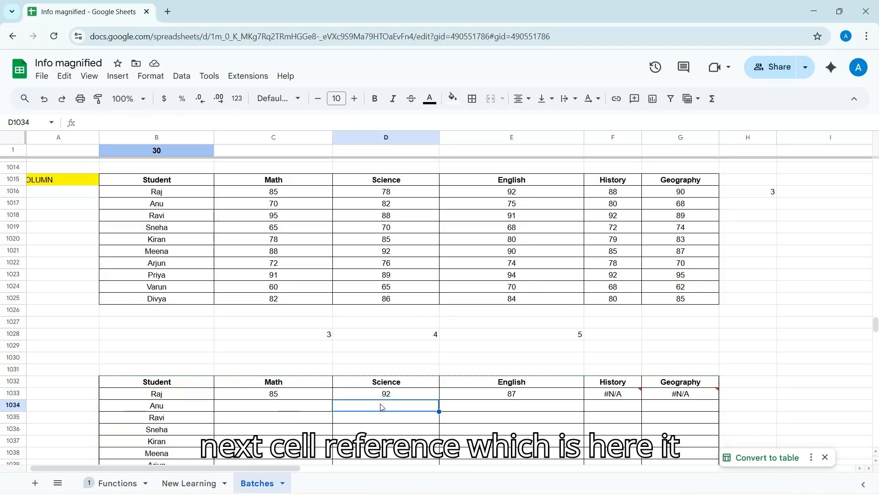
left_click(384, 395)
double_click(379, 394)
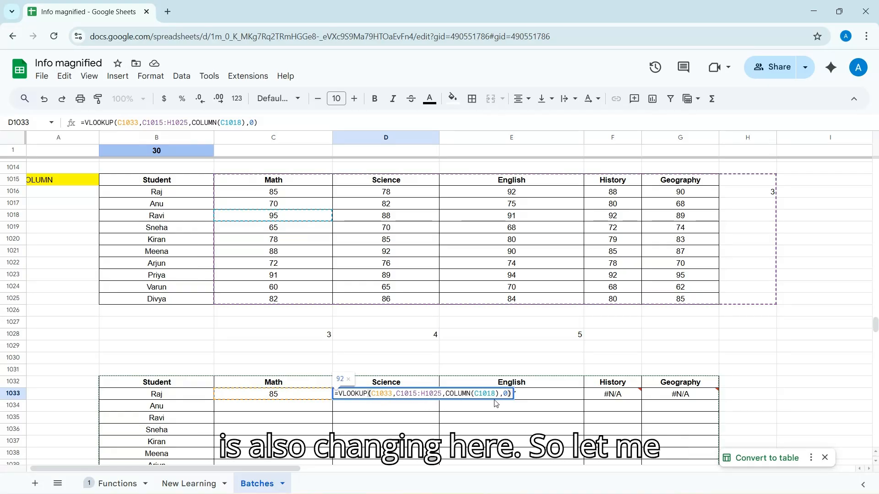
key("Return")
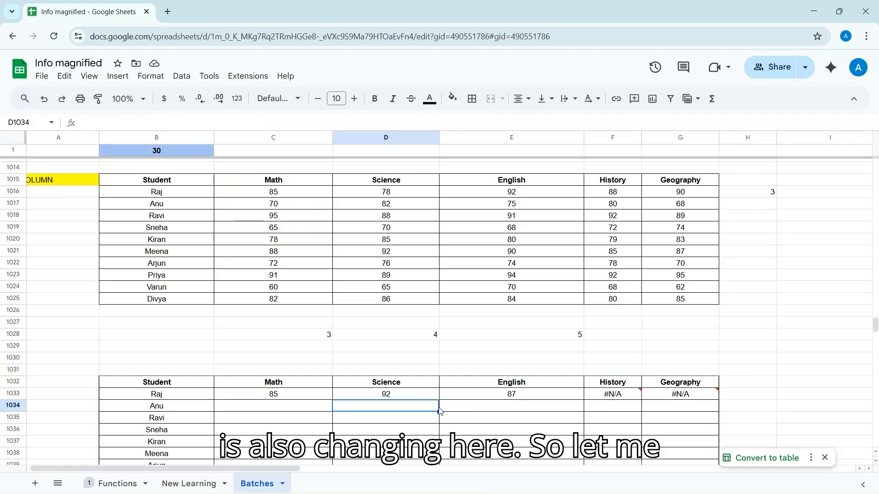
In the C1033 formula, make the lookup range absolute as $B$1015:$G$1025 and lock the search key's column as $B1033
left_click(278, 396)
double_click(277, 397)
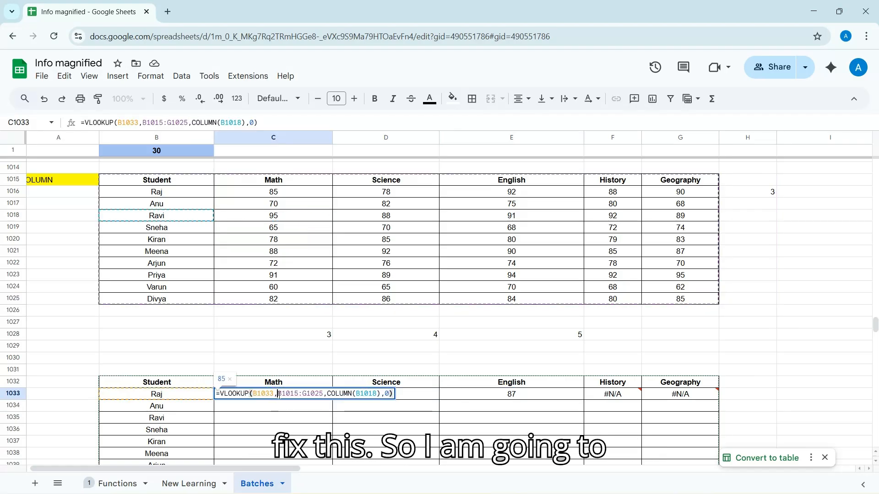
left_click_drag(278, 395, 317, 395)
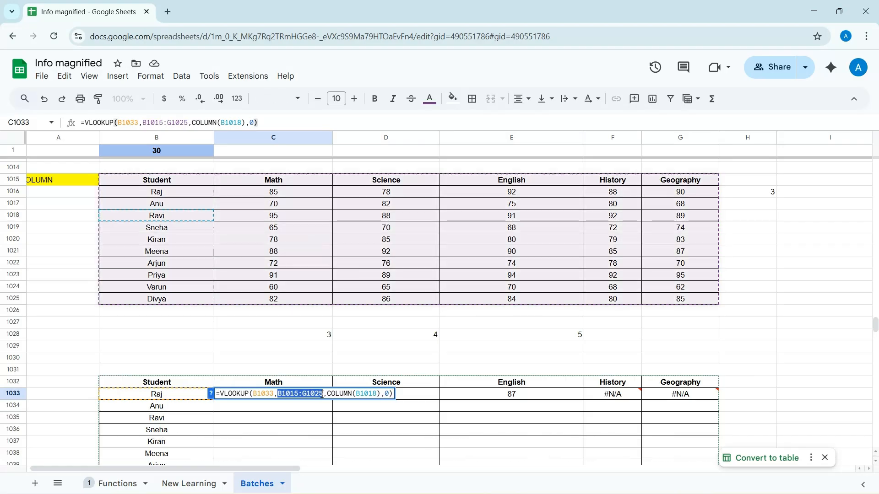
key("F4")
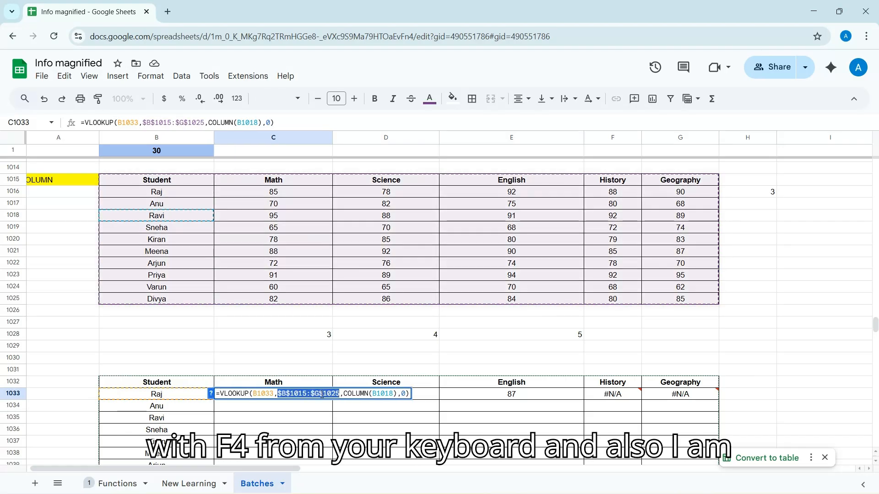
left_click(252, 394)
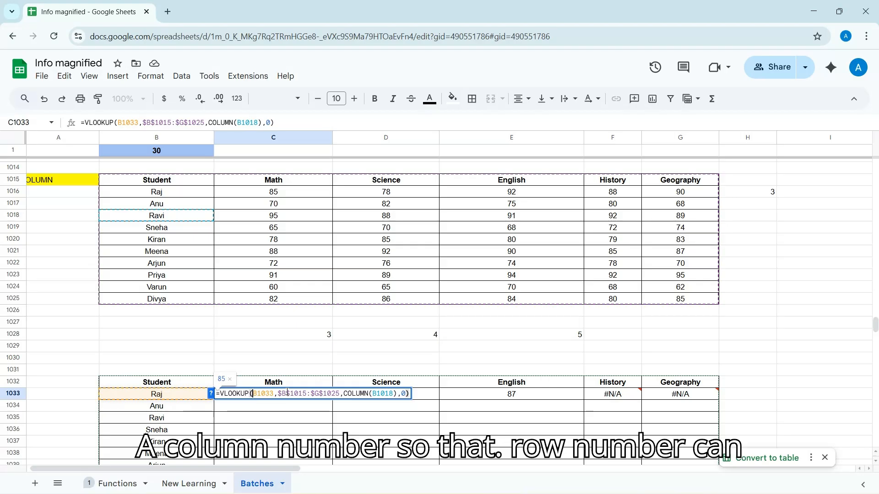
type("$")
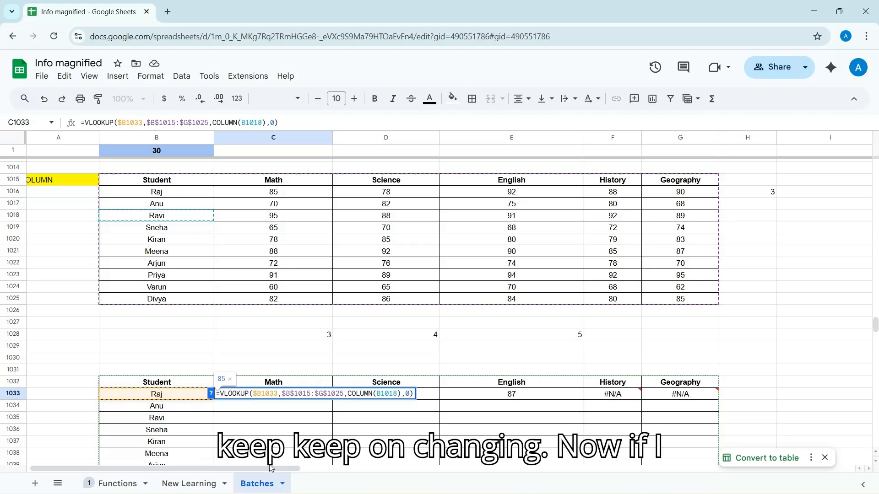
key("Return")
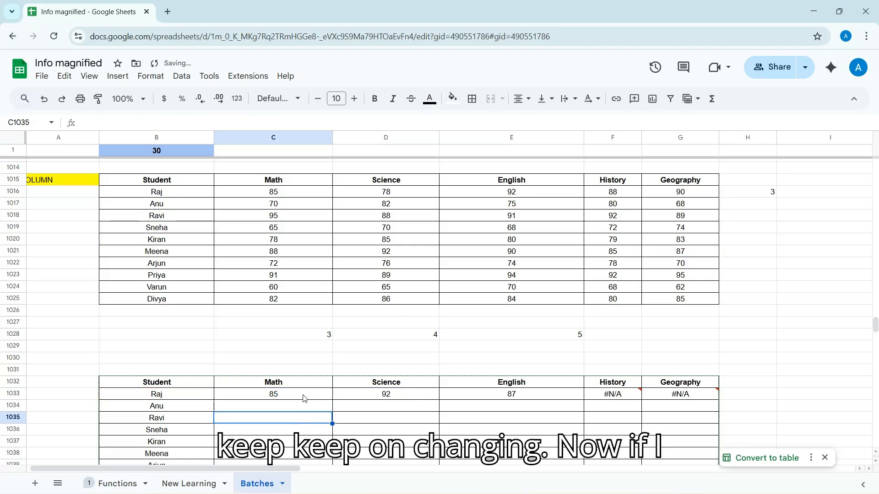
Copy the corrected C1033 formula over D1033:G1033, replacing the earlier copies
left_click(288, 395)
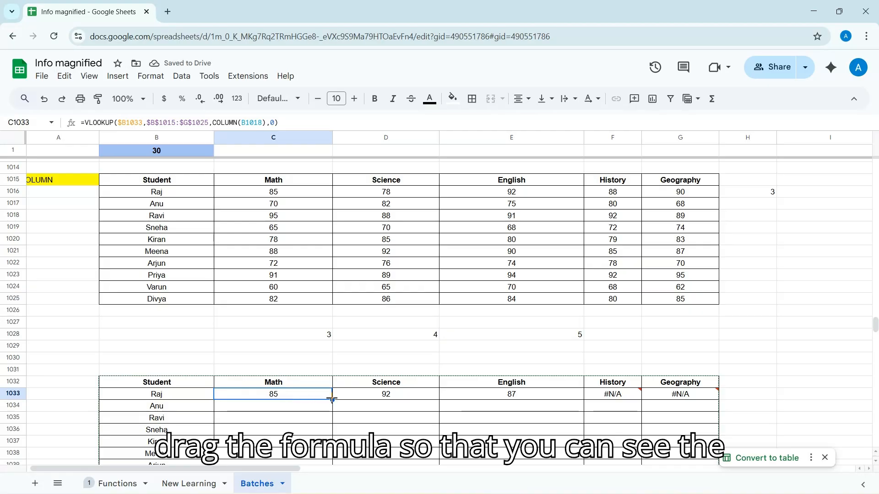
scroll(390, 401, "up", 1)
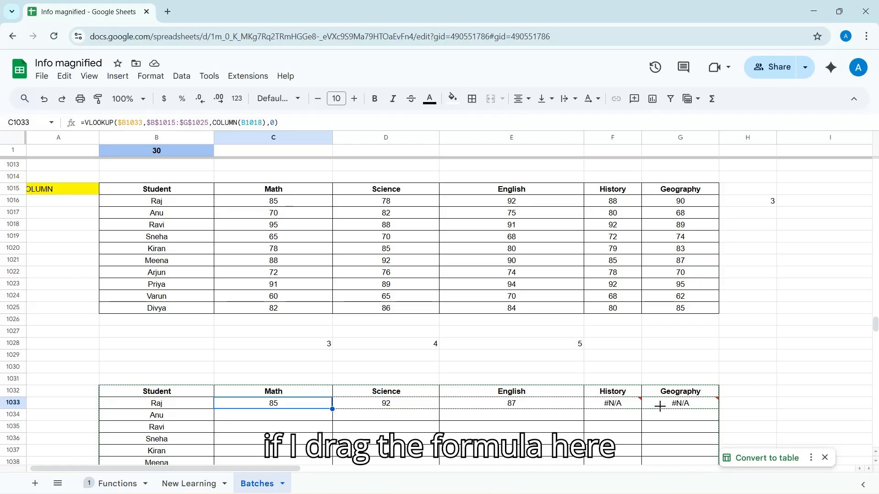
left_click_drag(707, 401, 710, 402)
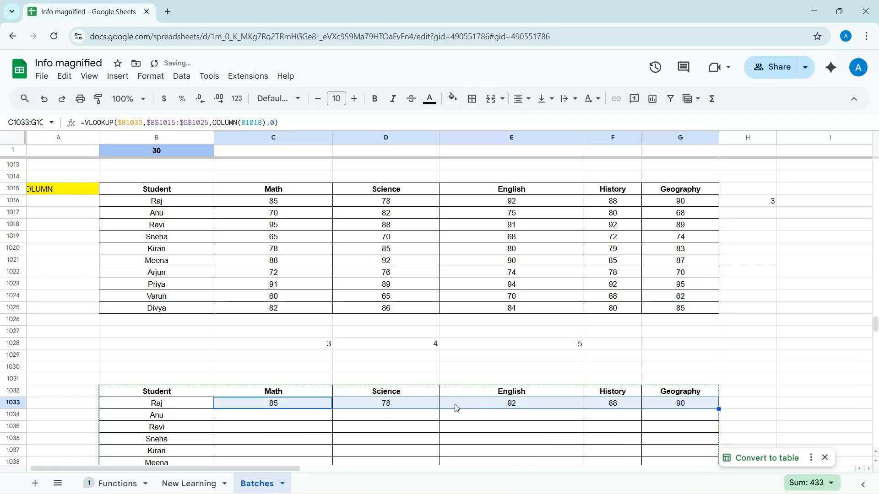
Examine the formulas in C1033, D1033, E1033 and G1033, checking the locked references and the COLUMN argument in each
scroll(677, 411, "down", 3)
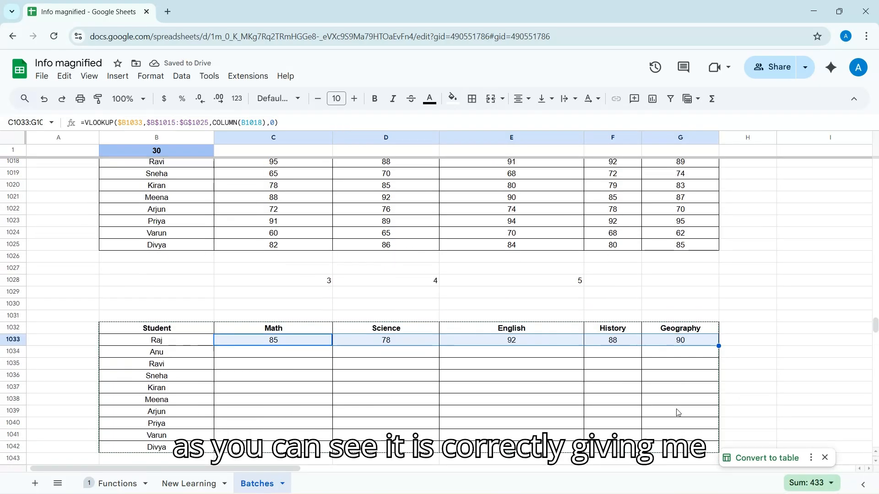
double_click(284, 347)
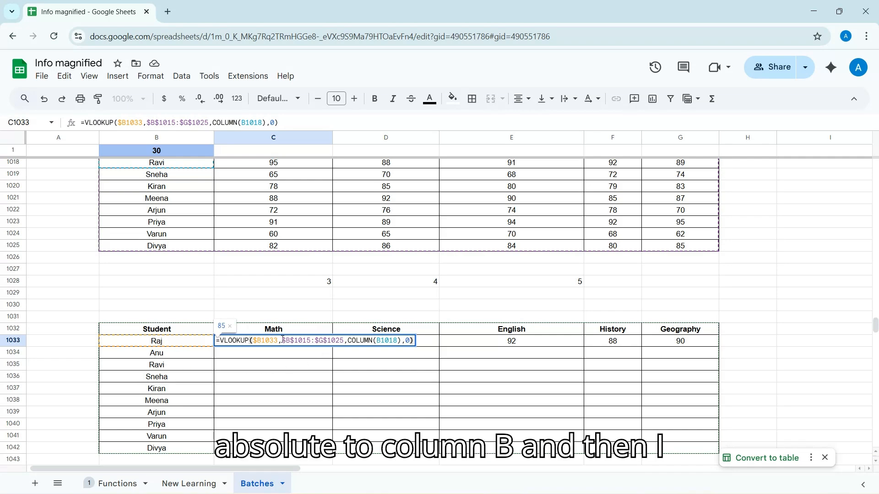
scroll(303, 281, "up", 1)
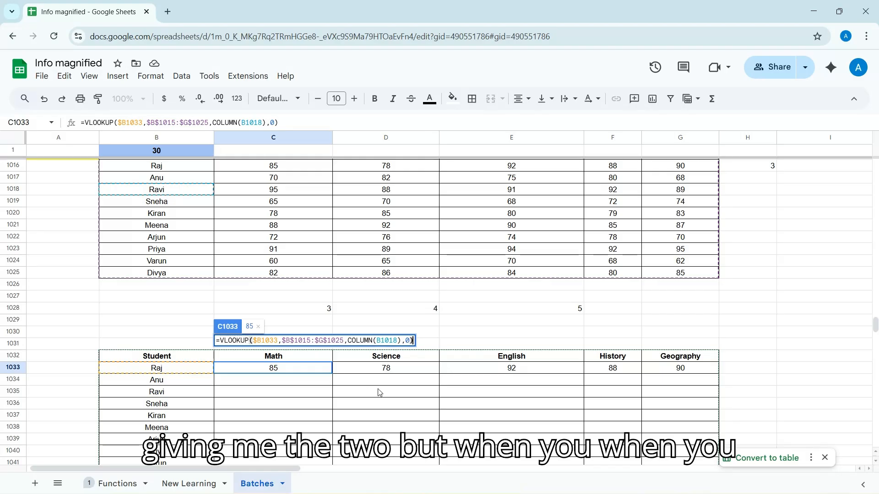
double_click(402, 370)
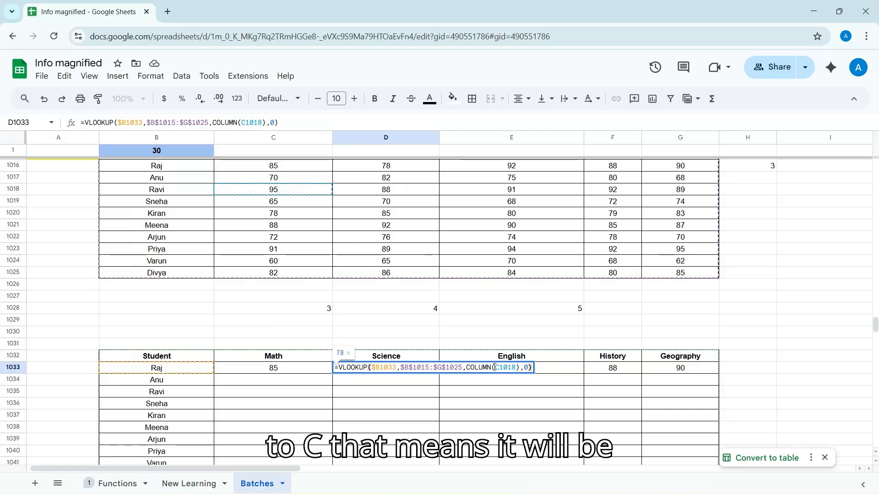
scroll(428, 308, "up", 1)
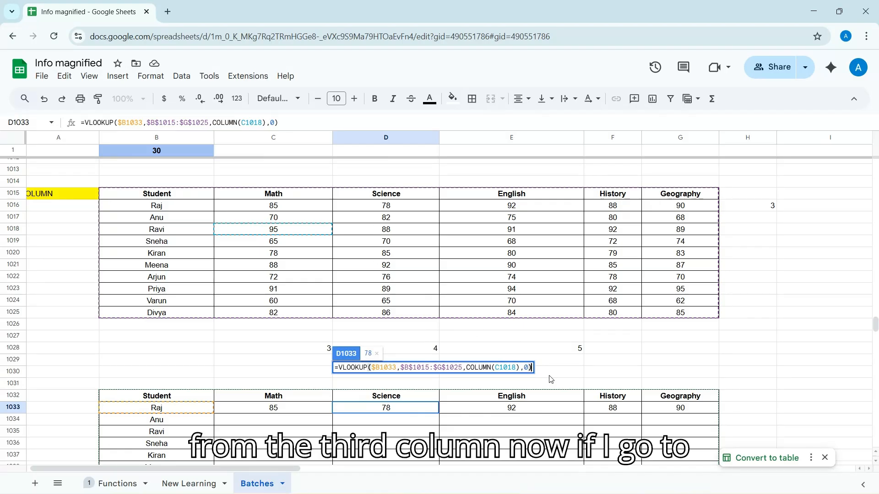
double_click(544, 410)
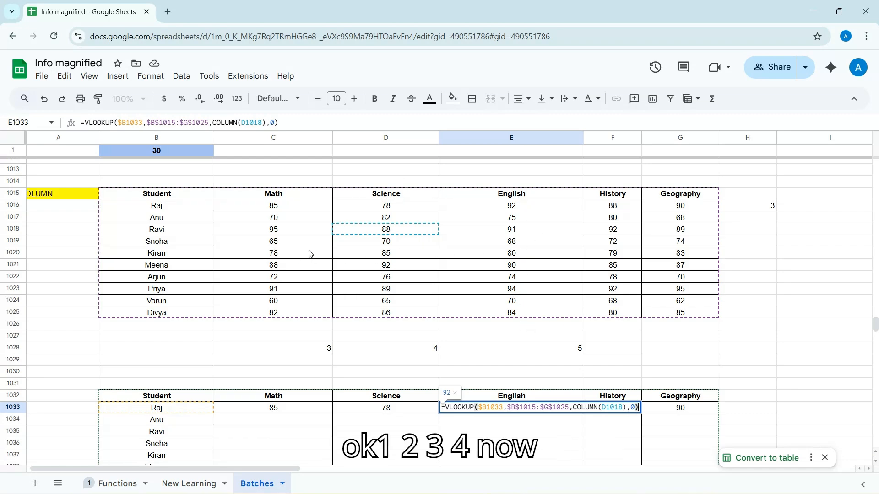
double_click(689, 407)
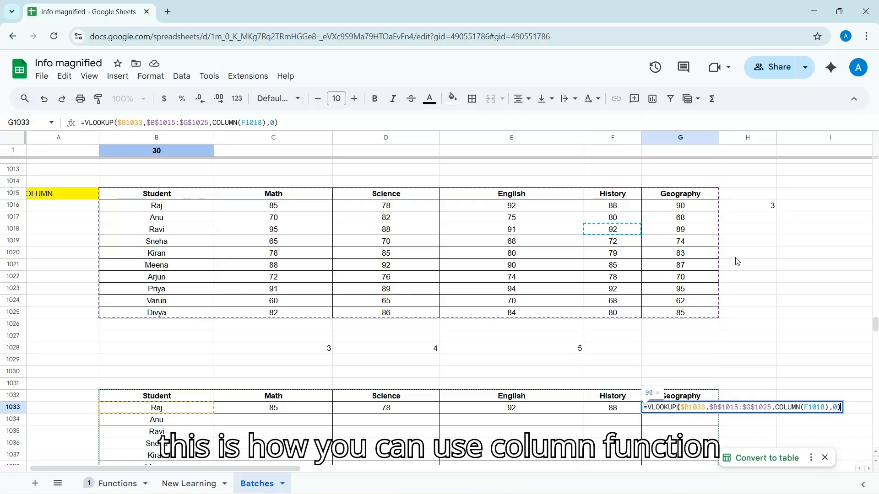
left_click(755, 266)
scroll(540, 373, "down", 3)
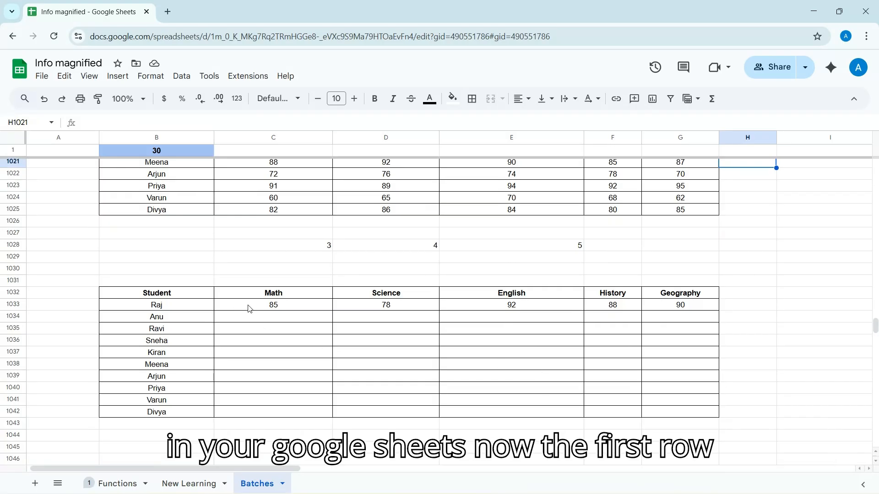
left_click(280, 311)
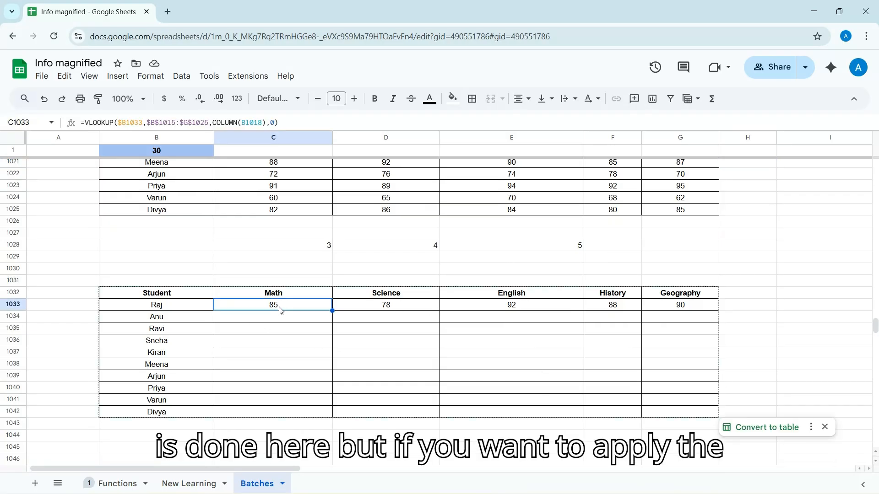
key("shift+Right")
key("shift+Right")
key("shift+Right")
key("shift+Right")
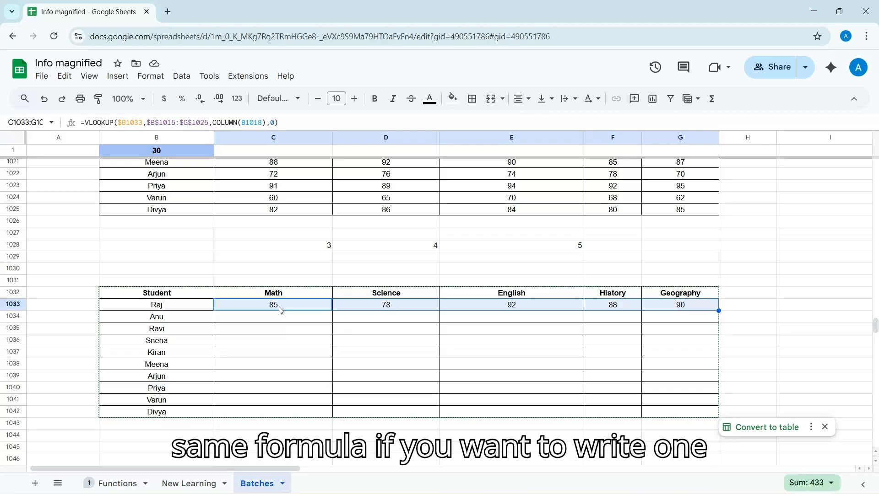
Start a VLOOKUP formula in C1034 with $B1034 as the search key, locking only its column
key("Down")
key("Down")
key("Up")
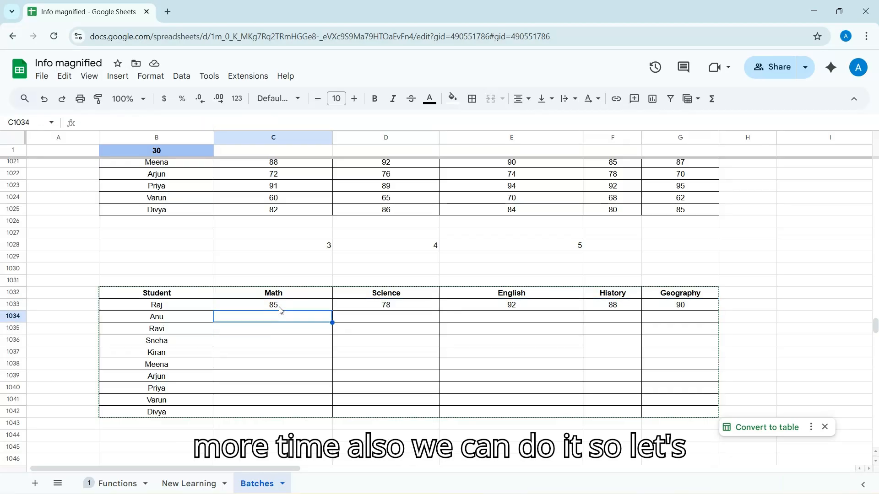
type("=")
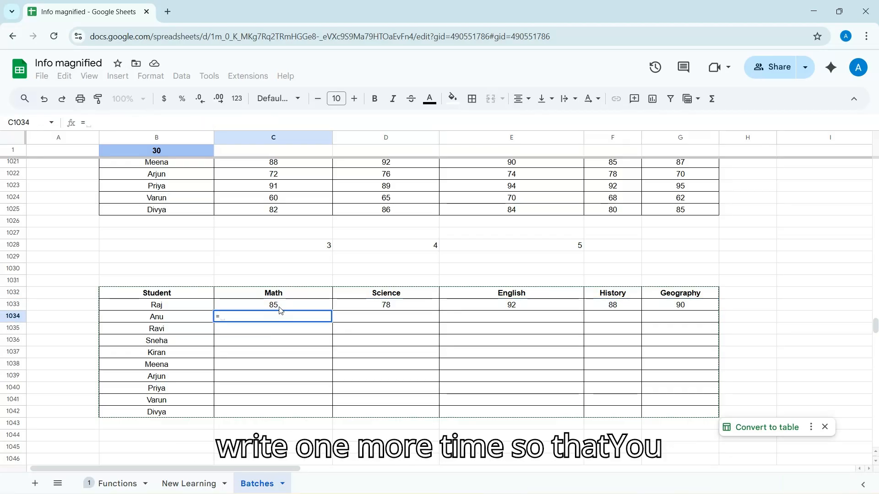
type("Vlook")
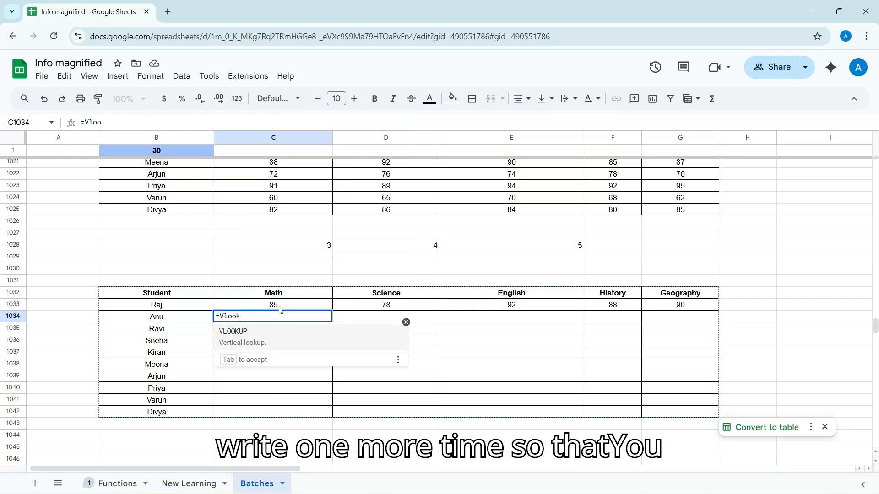
left_click(280, 340)
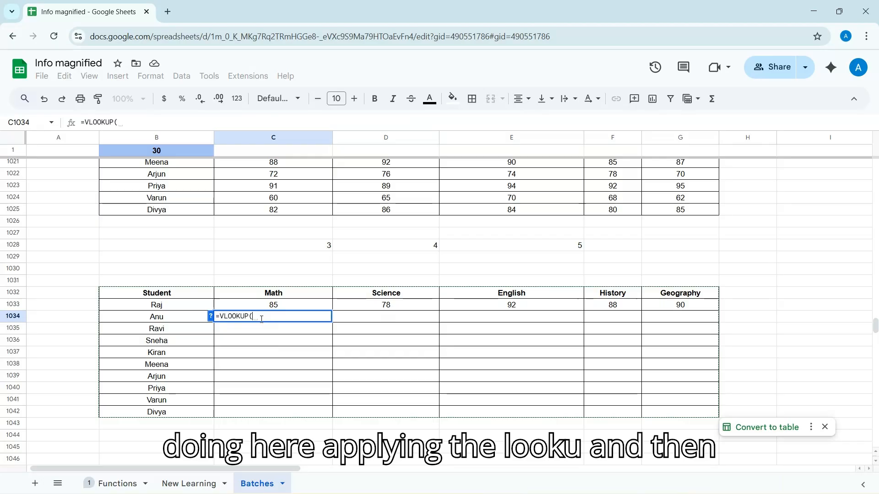
left_click(164, 320)
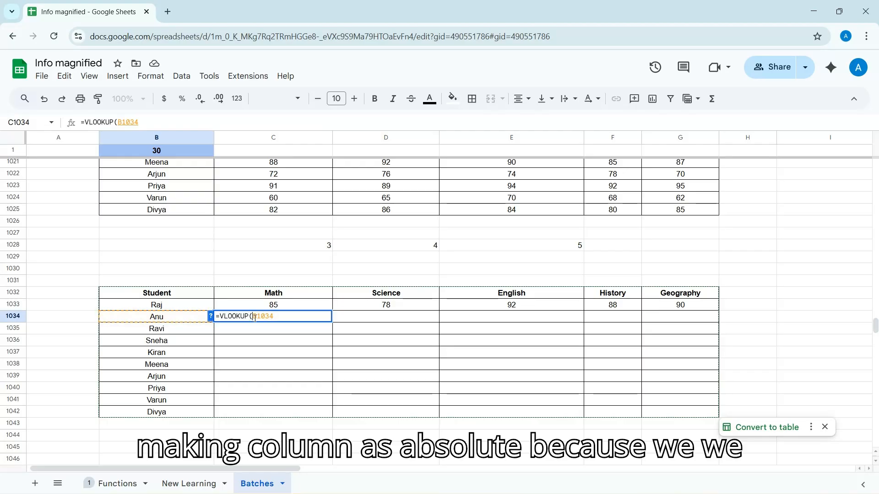
left_click(255, 316)
type("$")
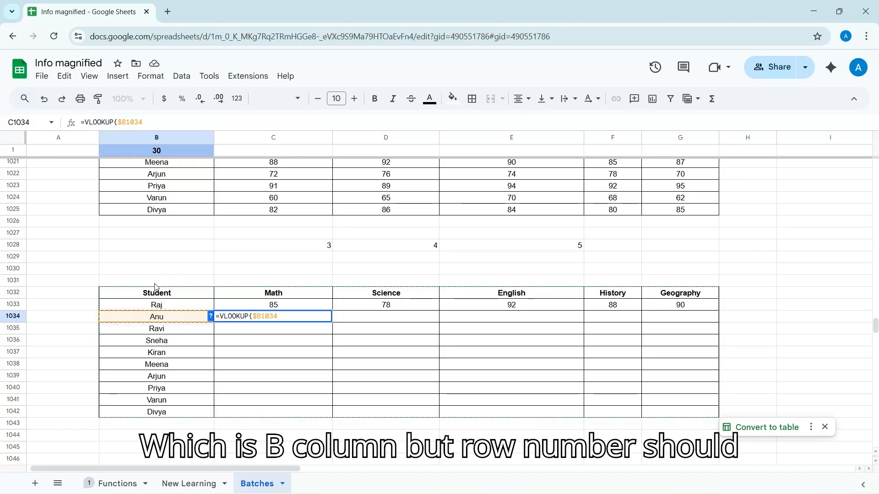
key("Return")
left_click(165, 334)
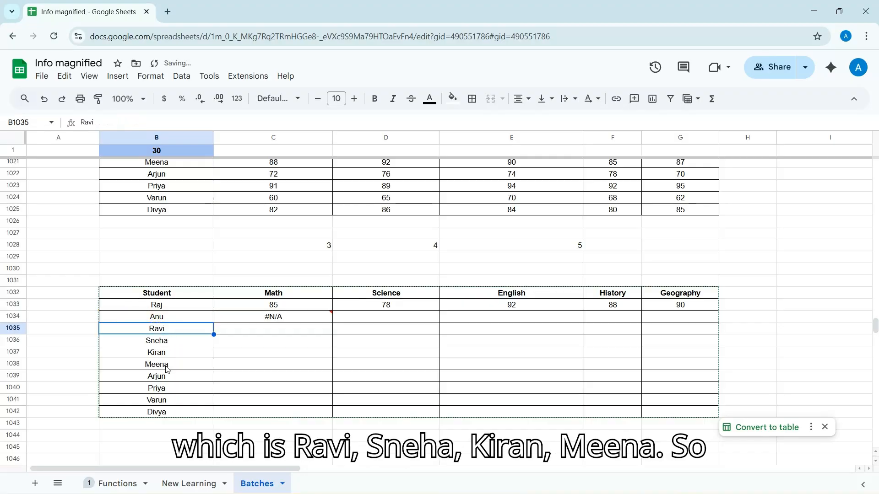
Reopen the unfinished C1034 formula and add the source table as the absolute lookup range $B$1015:$G$1025
double_click(253, 318)
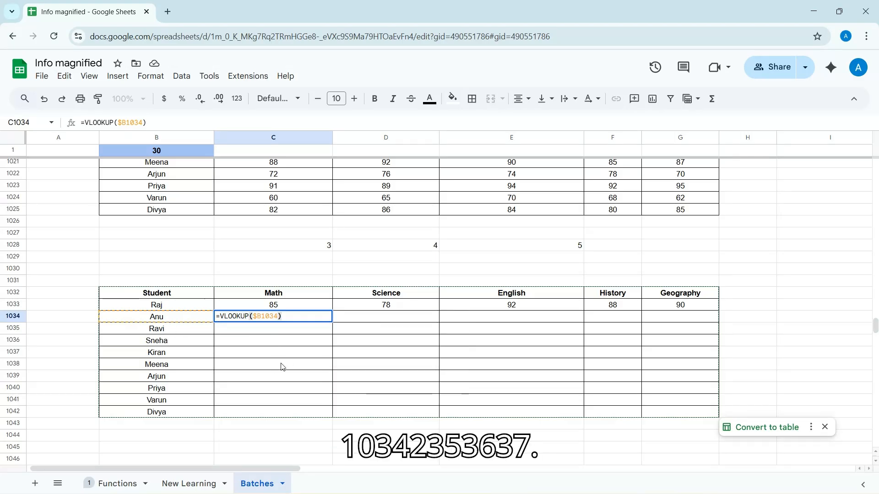
key("BackSpace")
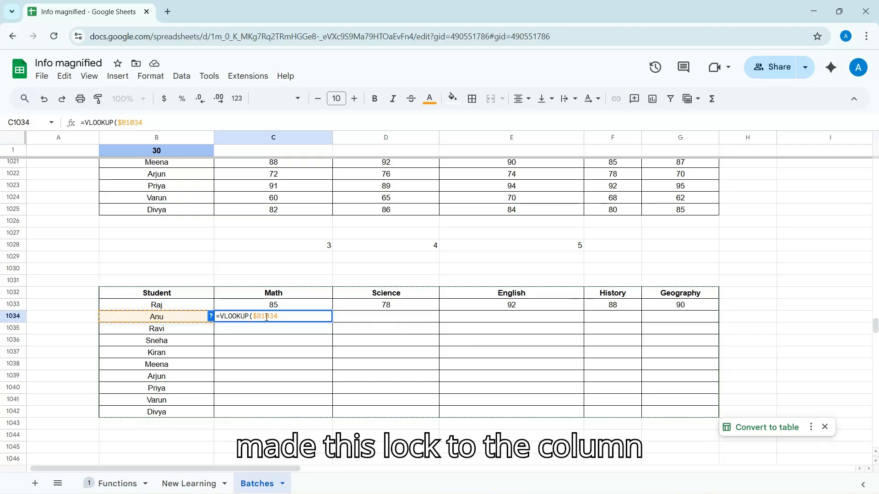
mouse_move(288, 317)
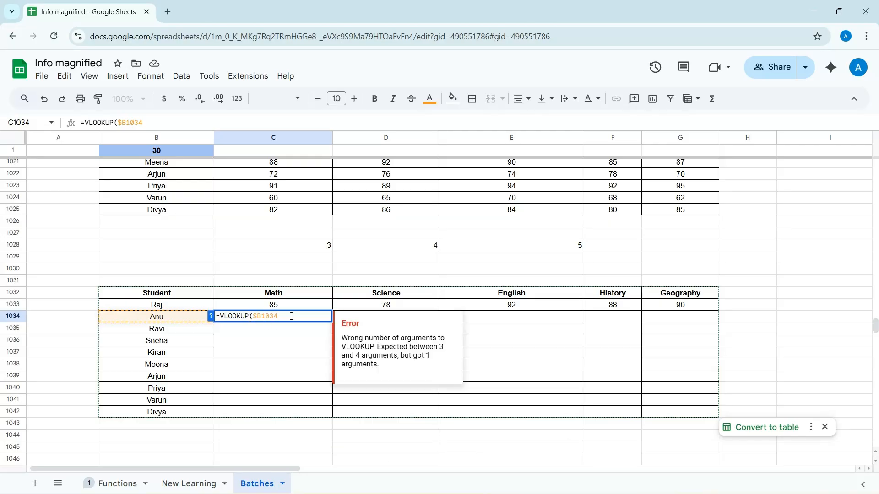
type(",")
scroll(297, 312, "up", 1)
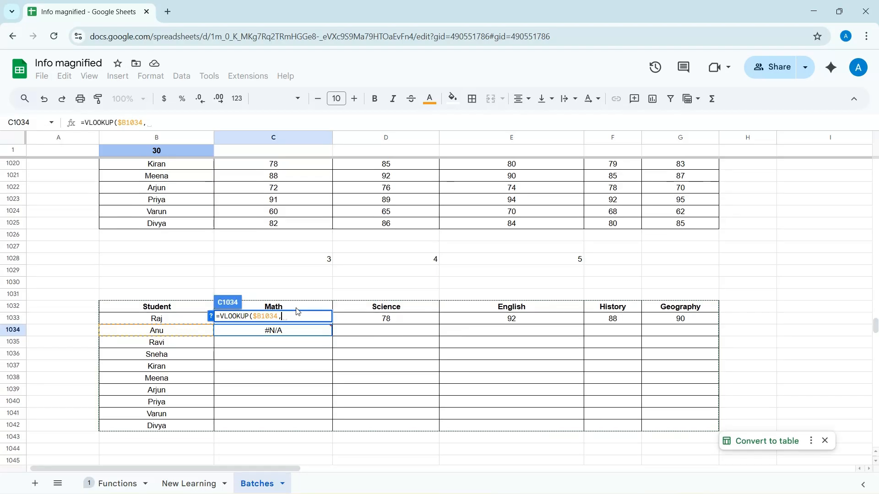
scroll(298, 312, "up", 4)
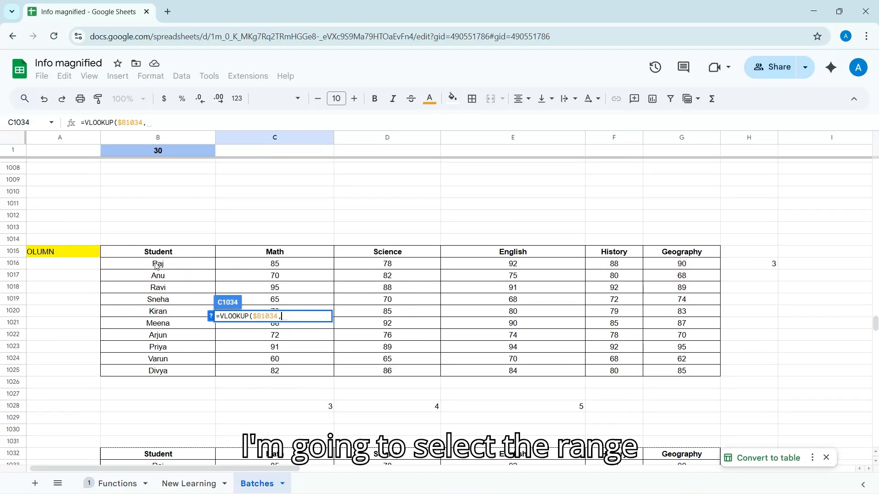
left_click(158, 252)
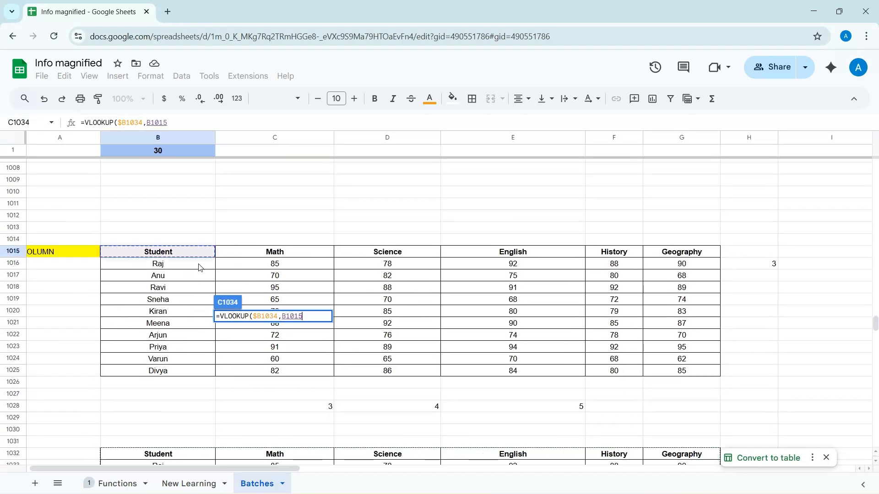
left_click(513, 351, "shift")
key("shift+Right")
key("shift+Right")
key("shift+Down")
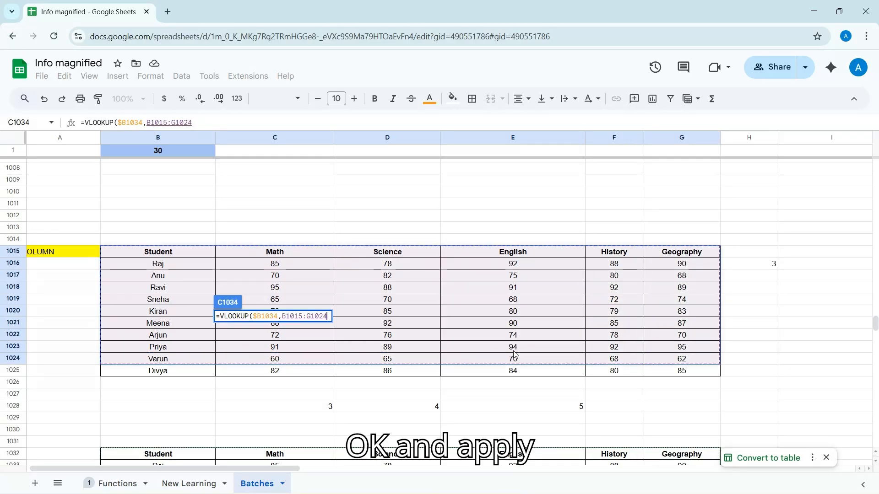
key("shift+Down")
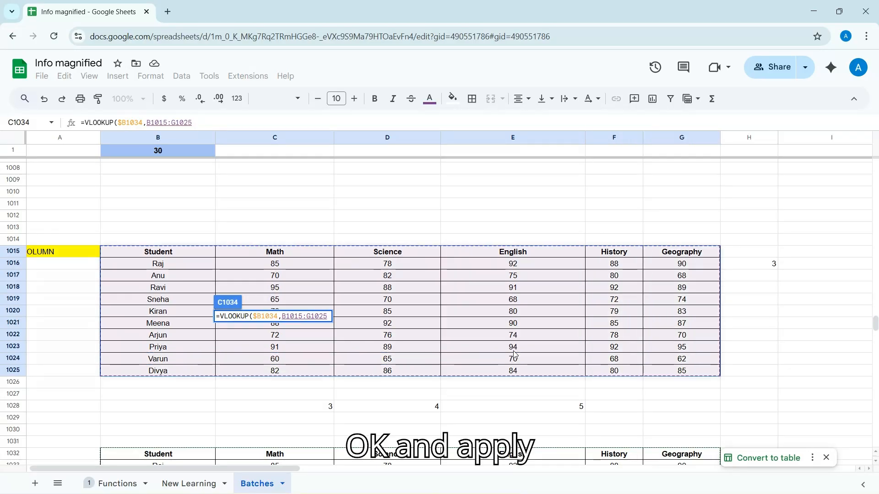
key("F4")
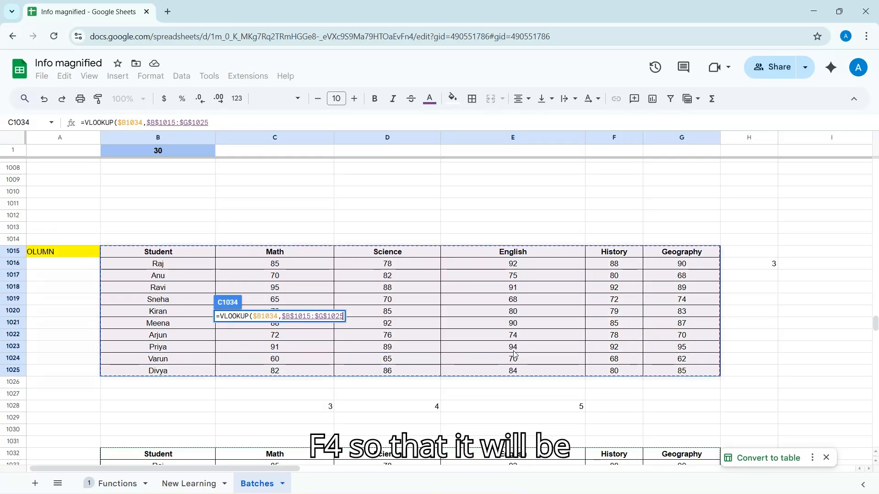
Complete the C1034 formula with COLUMN(B1018) as the column index and 0 for an exact match
type(",")
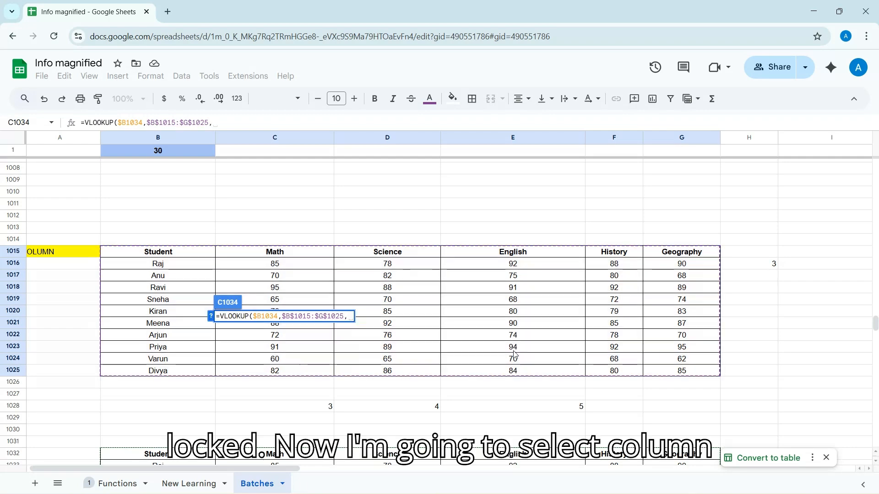
type("Col")
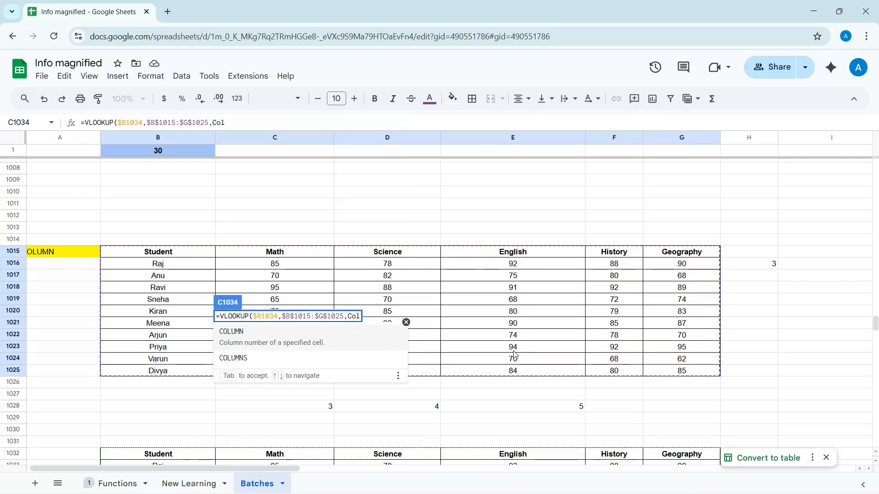
left_click(319, 338)
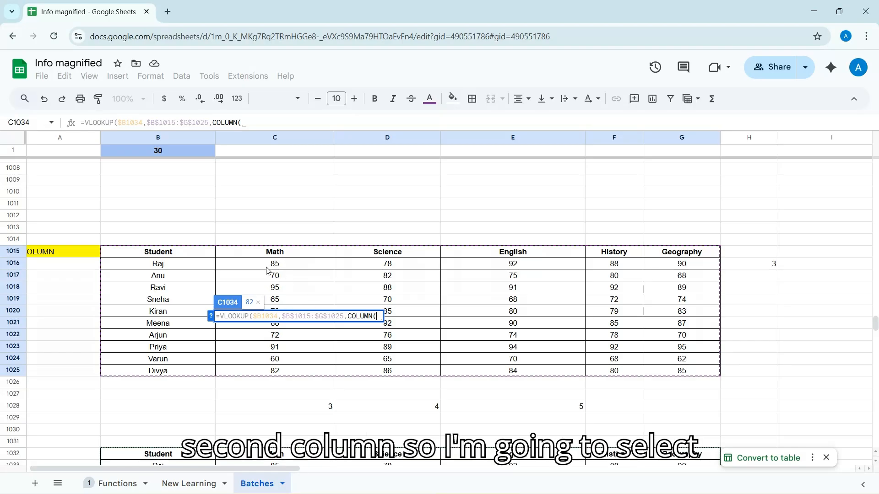
left_click(164, 292)
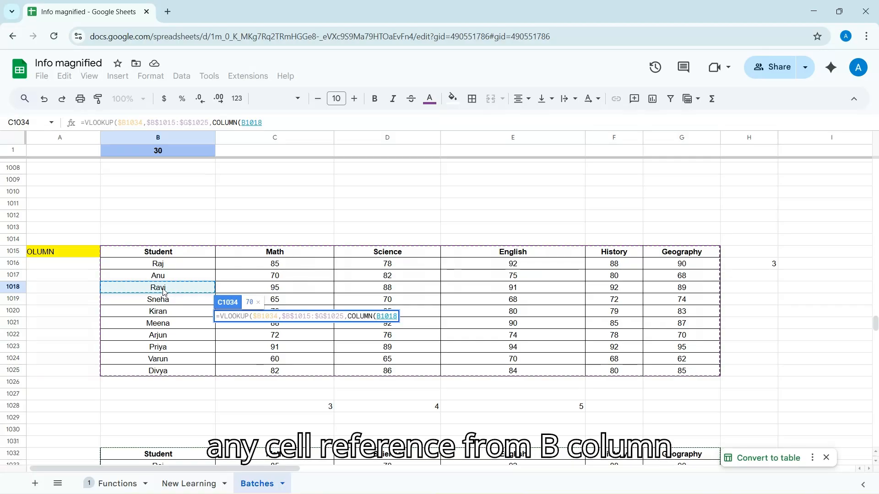
type(")")
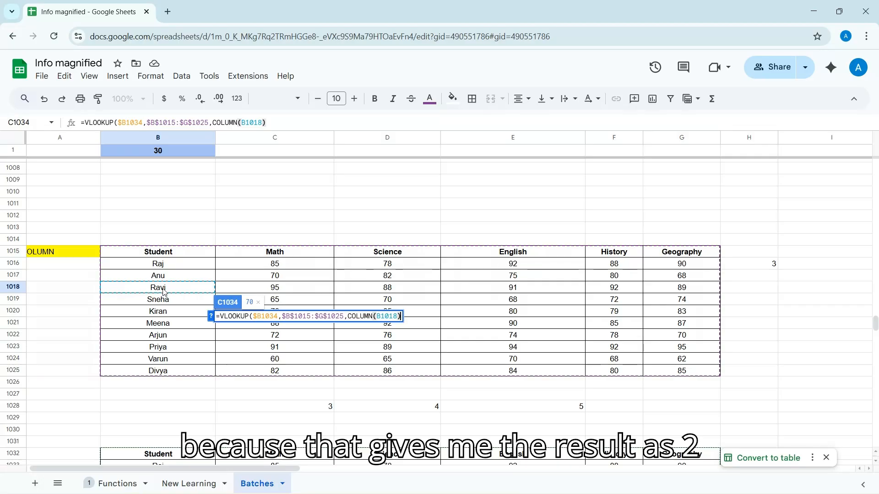
type(",0")
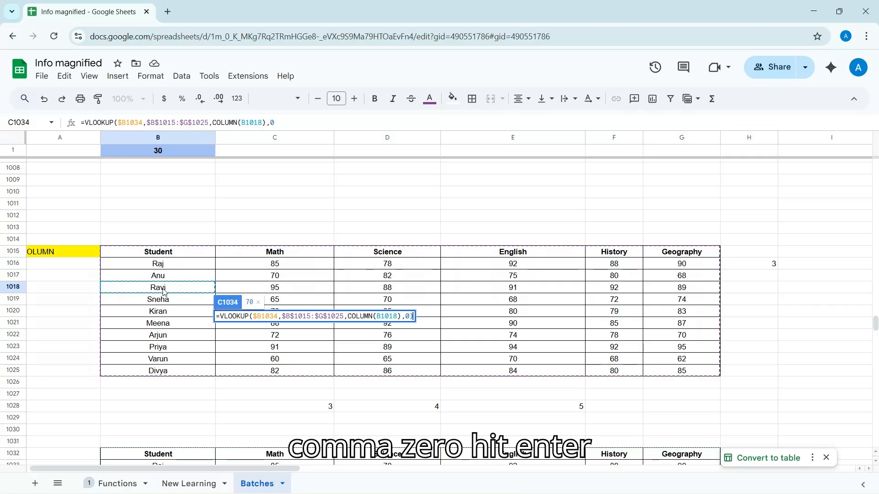
type(")")
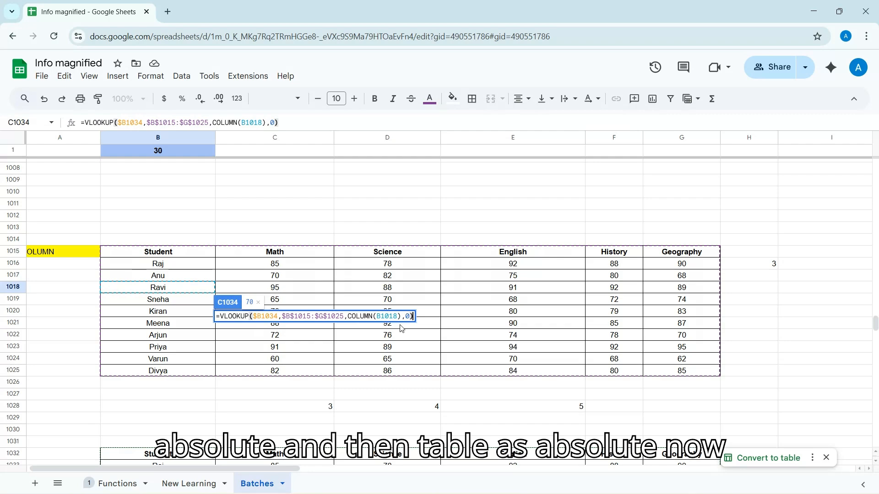
key("Return")
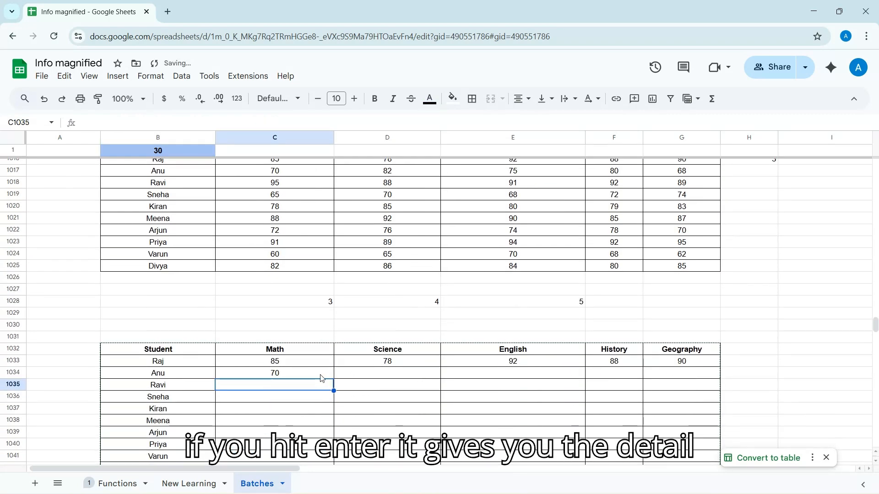
Fill the C1034 formula across D1034:G1034 and compare the row with the source table
left_click(322, 377)
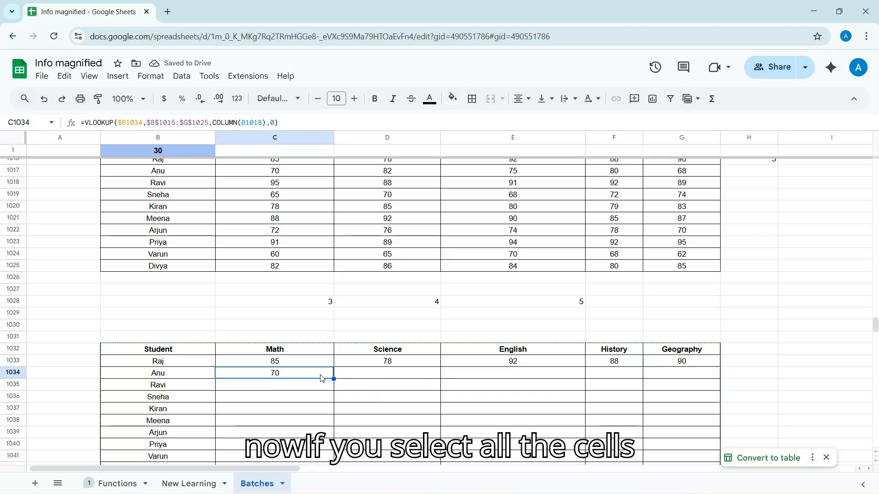
key("shift+Right")
key("shift+Right")
key("shift+Right")
key("shift+Right")
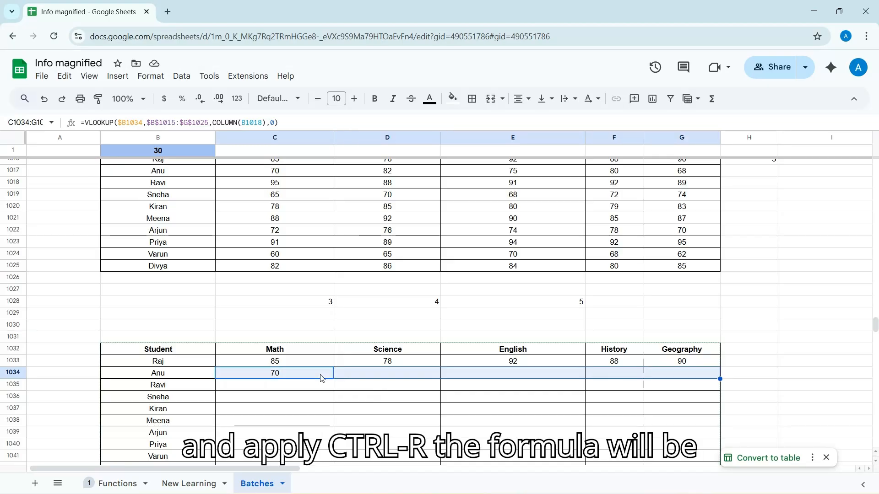
key("ctrl+r")
scroll(360, 385, "up", 2)
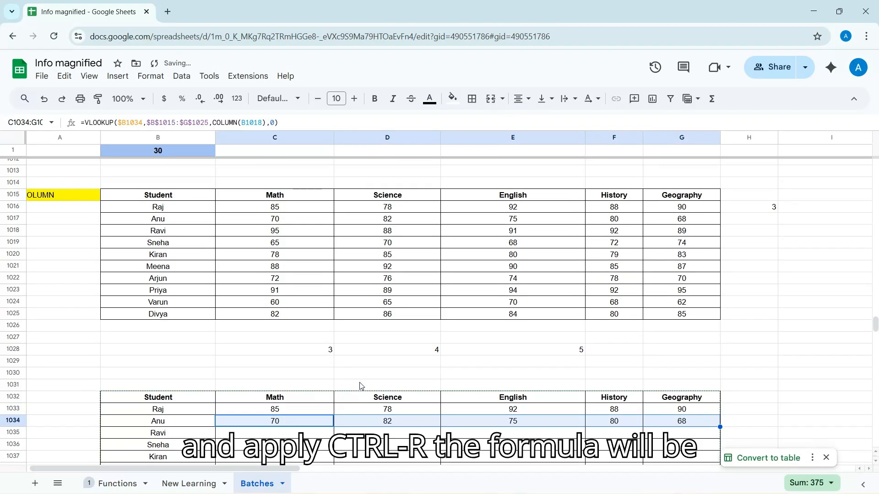
scroll(361, 385, "down", 1)
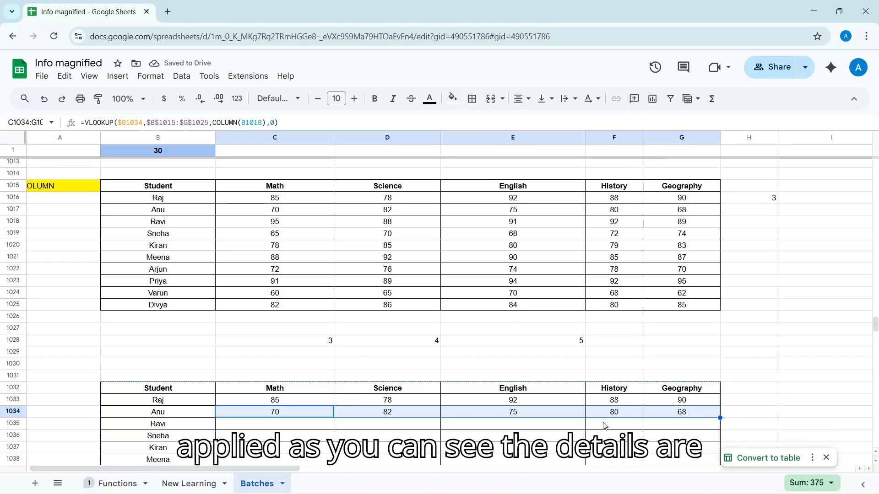
Fill the formulas of C1034:G1034 down through row 1042 for all remaining students
scroll(457, 351, "down", 3)
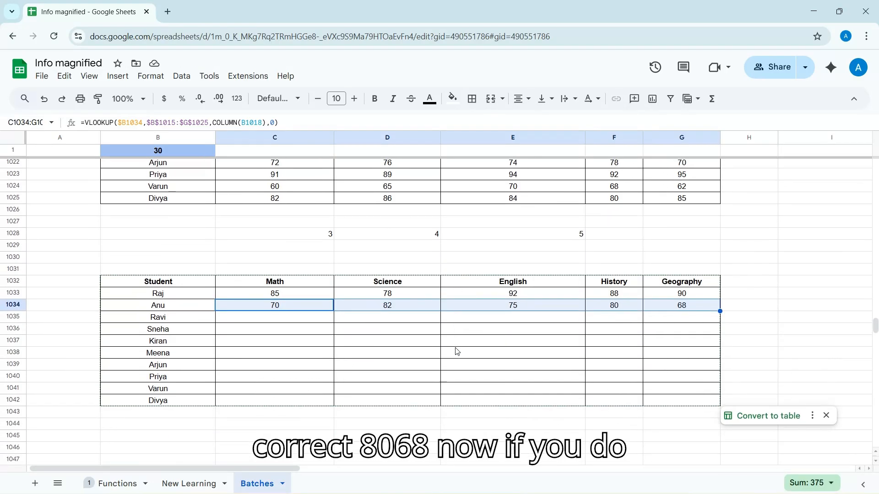
key("shift+Down")
key("shift+Down")
key("shift+Down")
key("shift+Down")
key("shift+Down")
key("shift+Down")
key("shift+Down")
key("shift+Down")
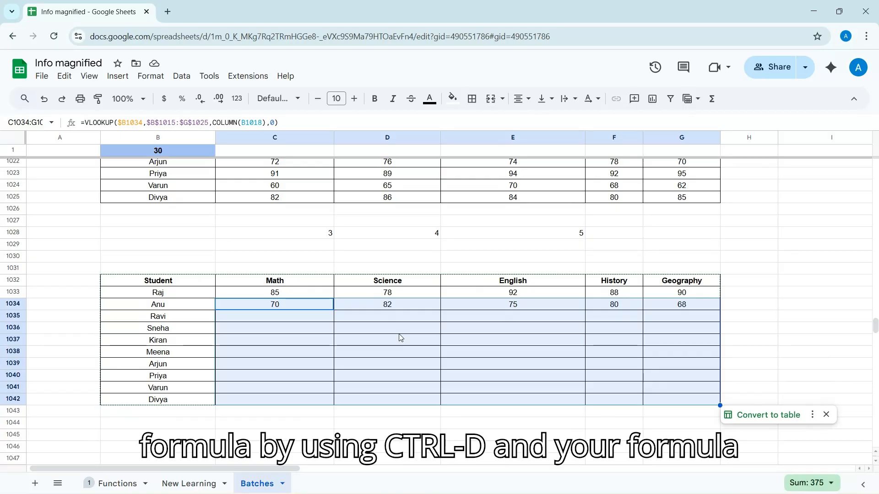
key("ctrl+d")
scroll(422, 373, "up", 1)
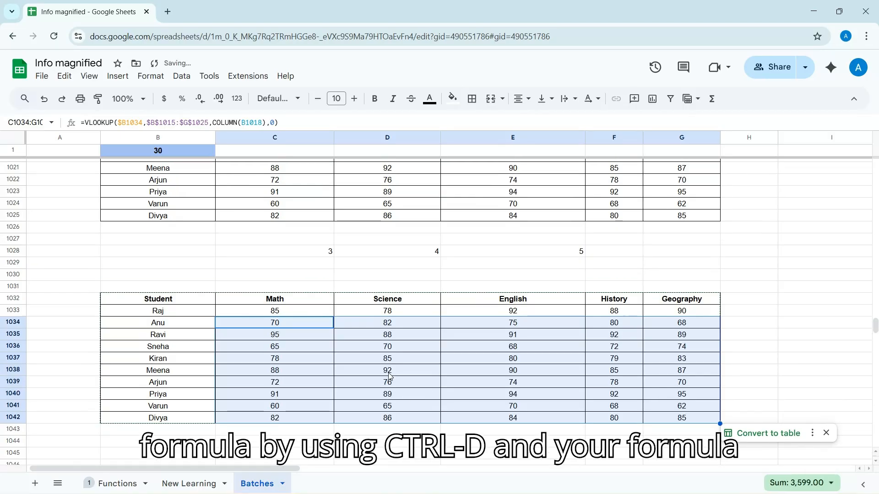
scroll(390, 377, "down", 1)
scroll(389, 376, "down", 1)
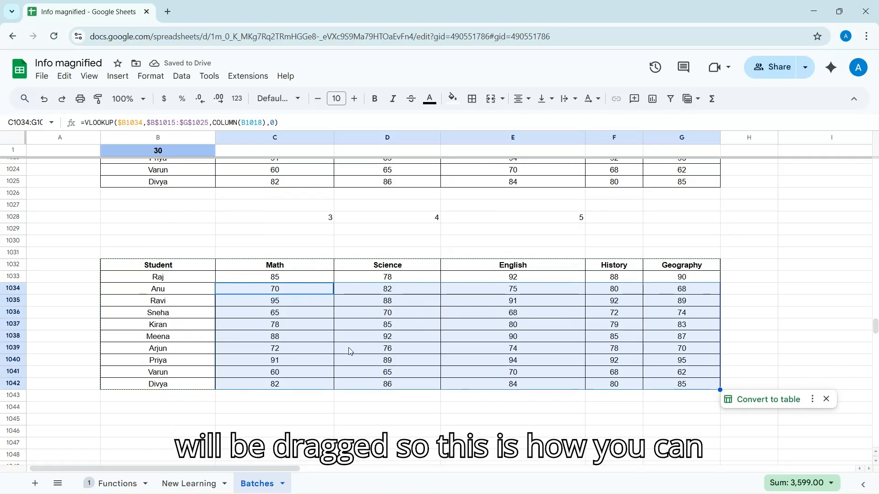
Open the VLOOKUP formula in C1033 to review its locked references and COLUMN(B1018) index, leaving it as is
scroll(351, 351, "up", 2)
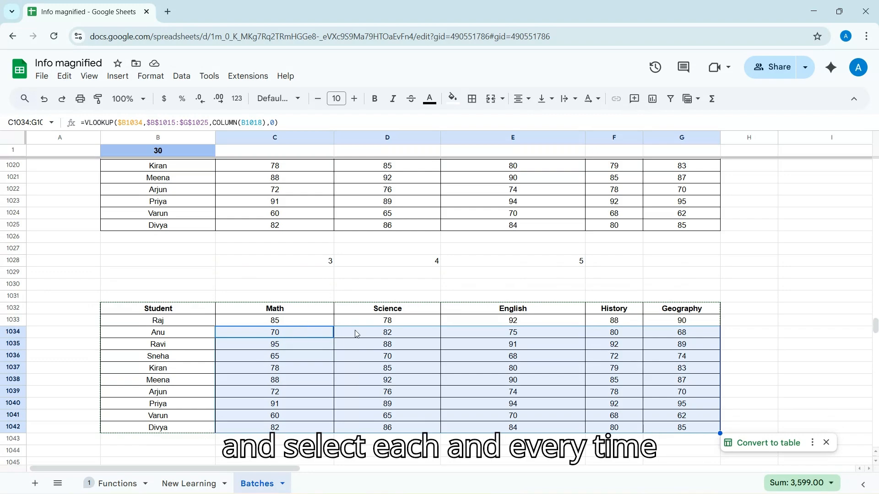
key("ctrl+c")
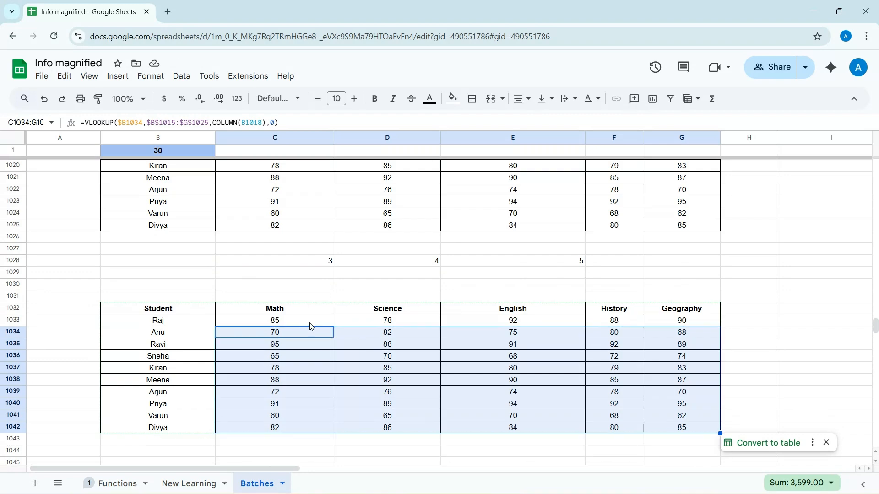
left_click(309, 323)
double_click(309, 323)
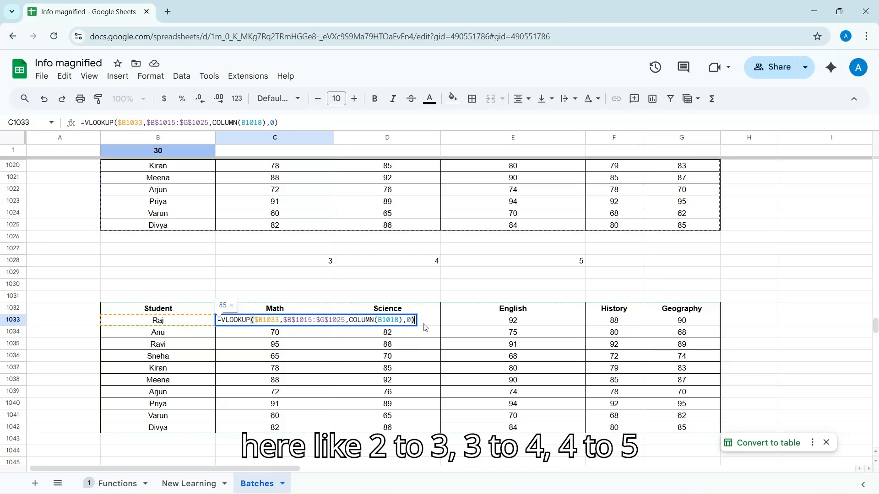
key("Return")
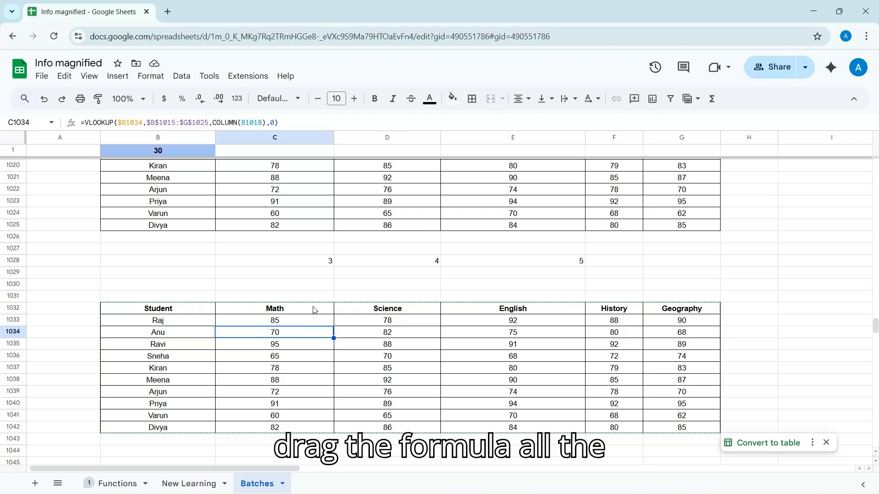
scroll(314, 308, "up", 3)
scroll(338, 306, "down", 2)
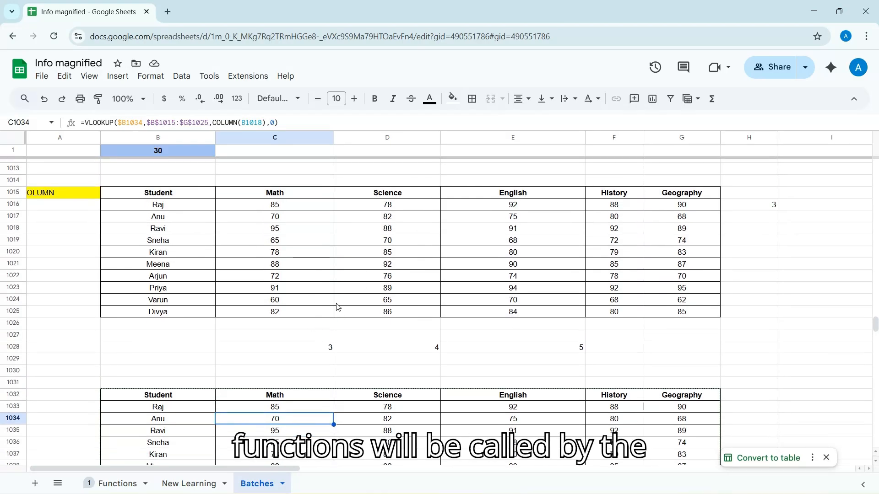
scroll(339, 309, "down", 2)
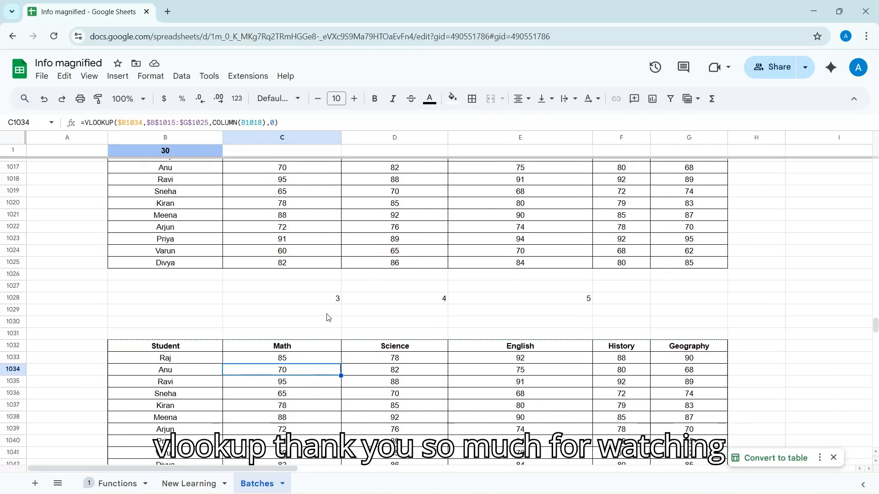